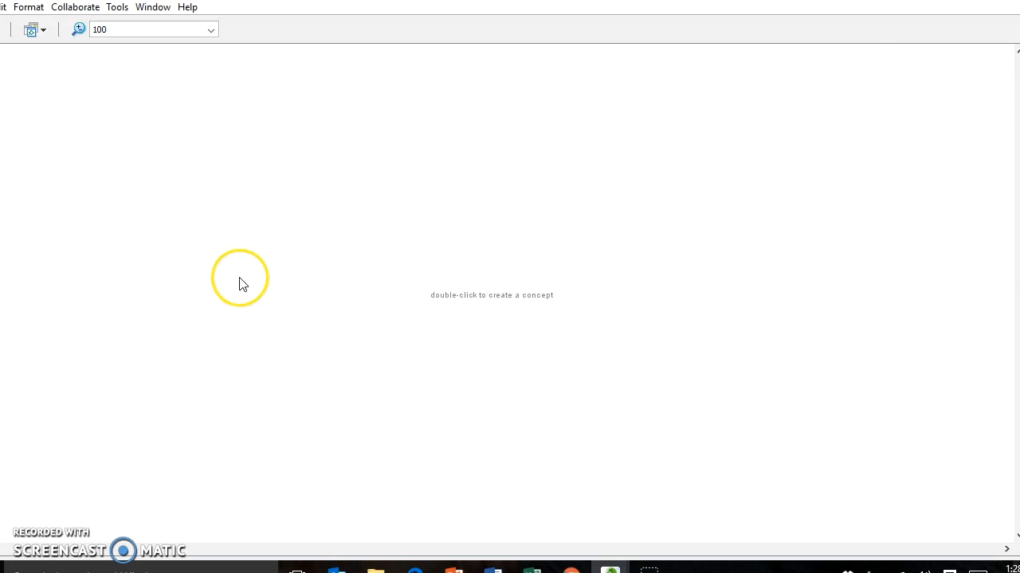
double_click(239, 280)
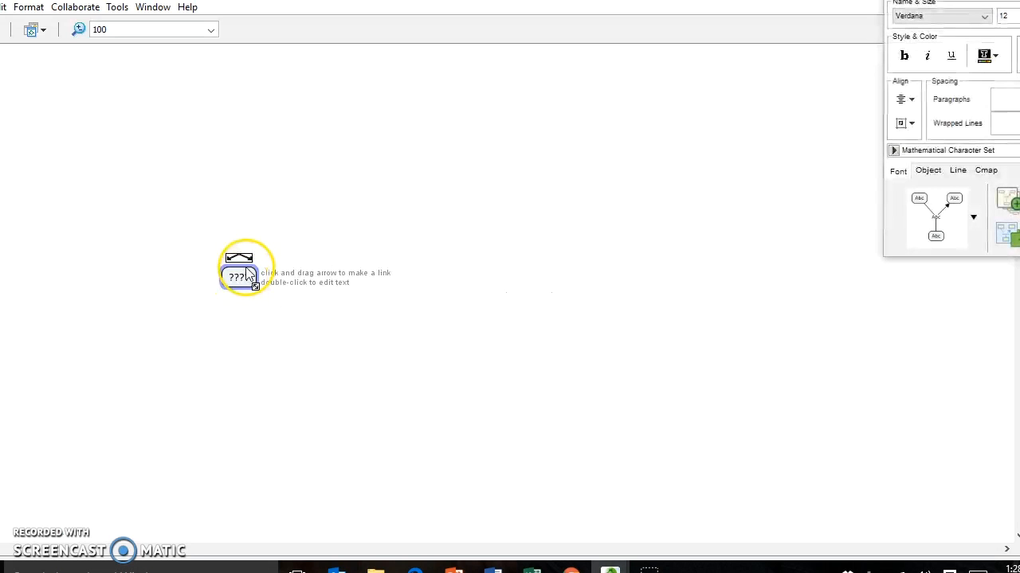
left_click_drag(246, 268, 482, 288)
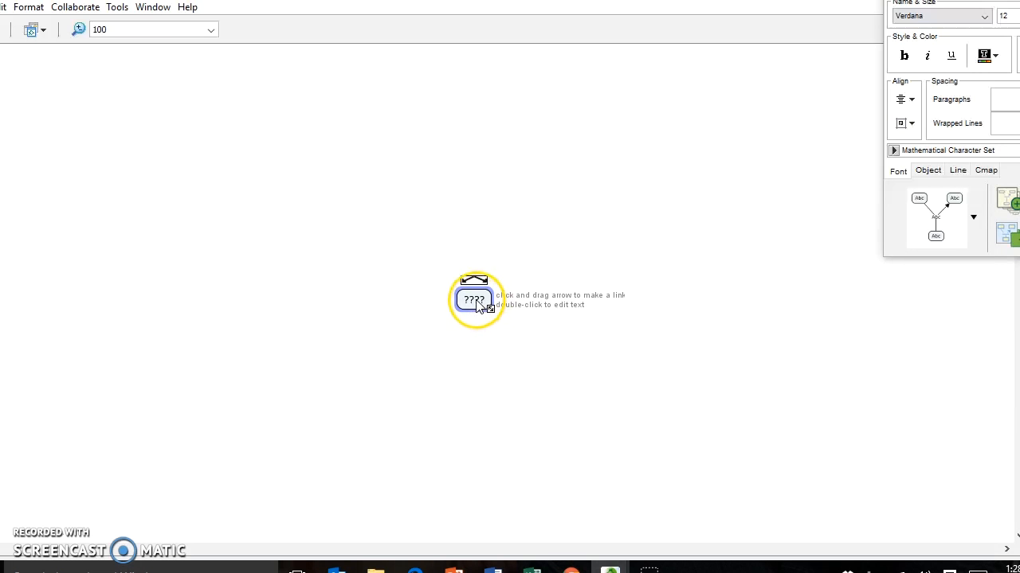
double_click(476, 304)
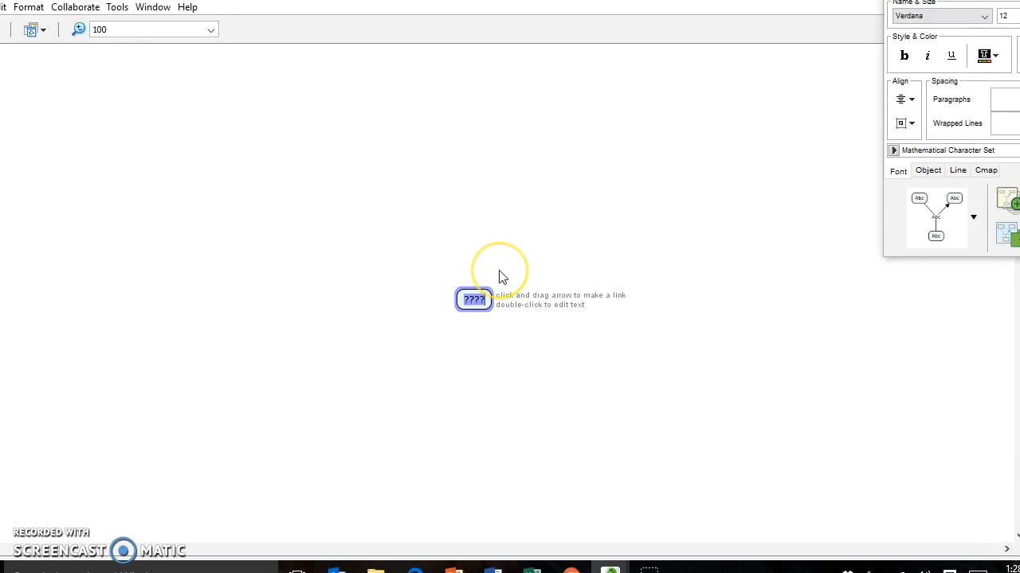
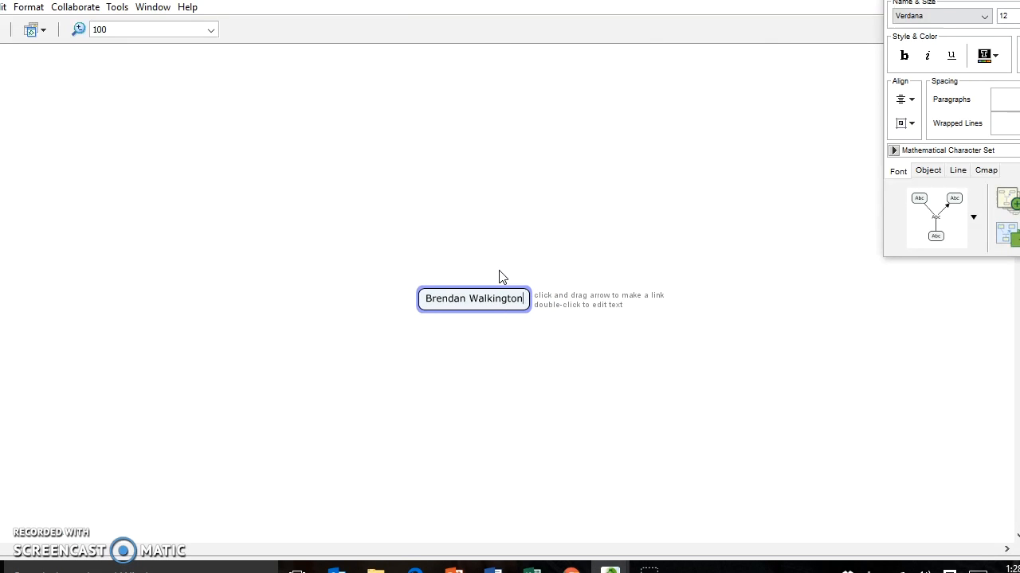
left_click(539, 352)
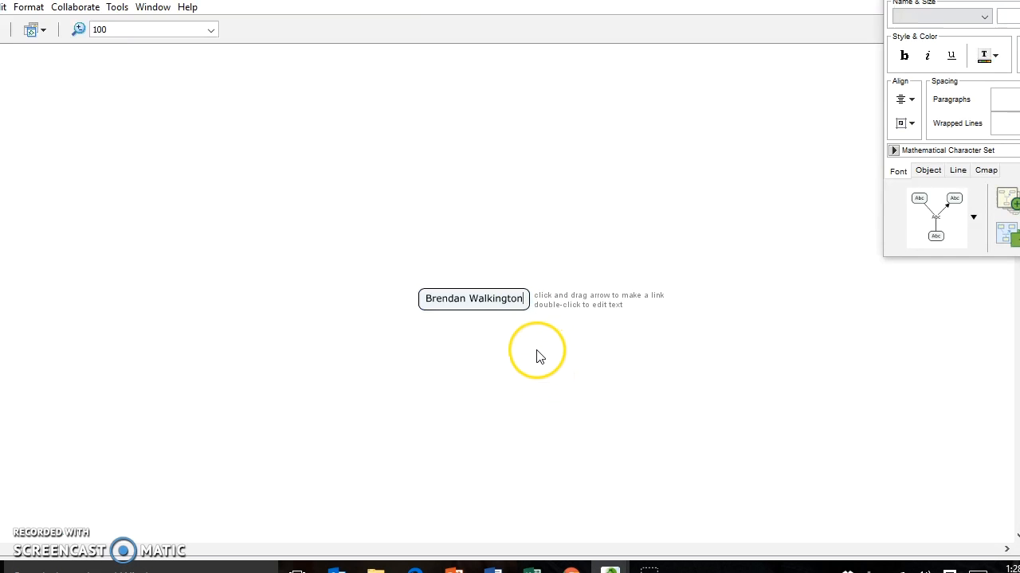
left_click(505, 293)
left_click_drag(505, 293, 569, 304)
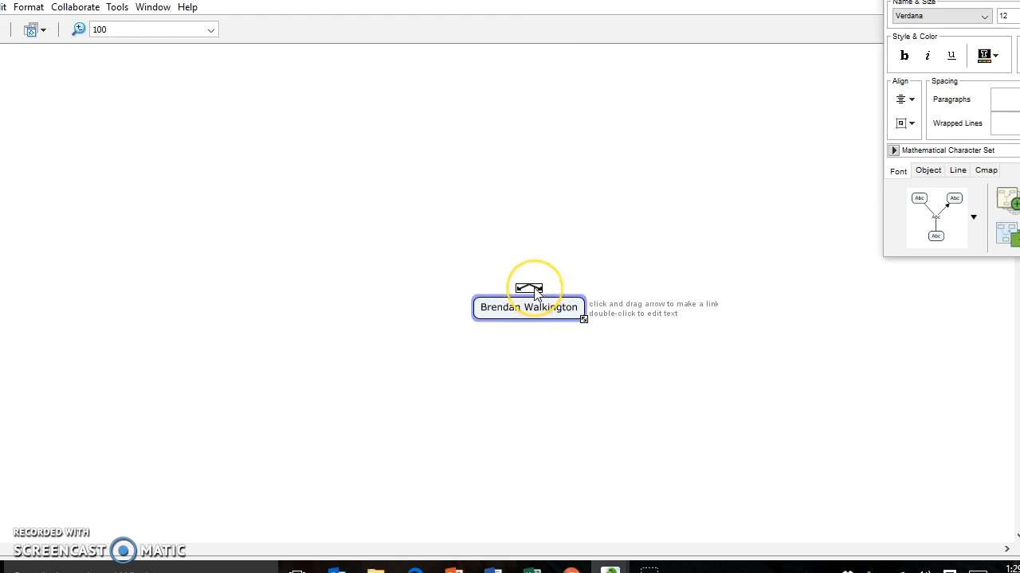
left_click_drag(534, 293, 535, 199)
left_click(531, 274)
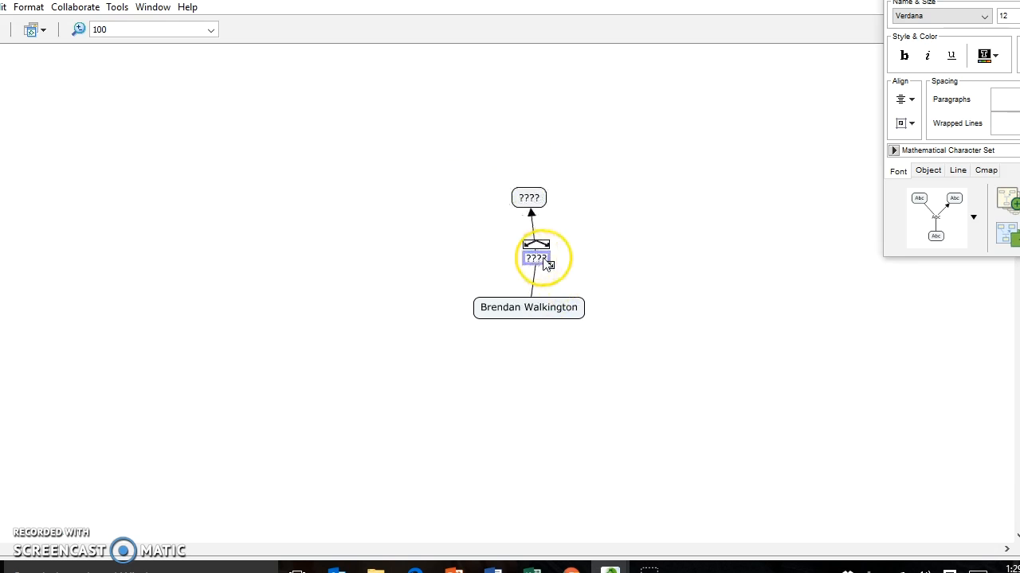
left_click(529, 199)
left_click(540, 310)
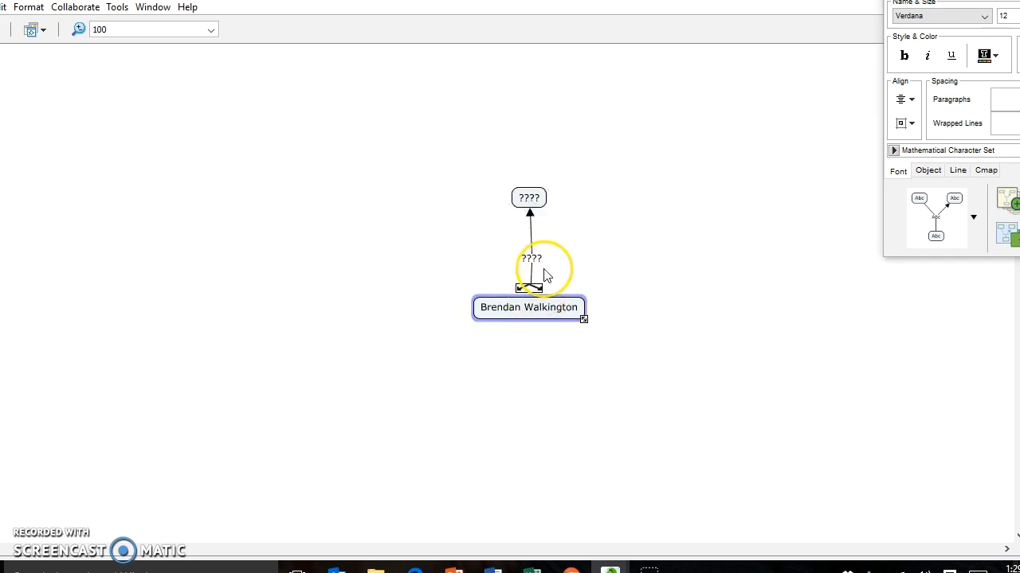
left_click(529, 200)
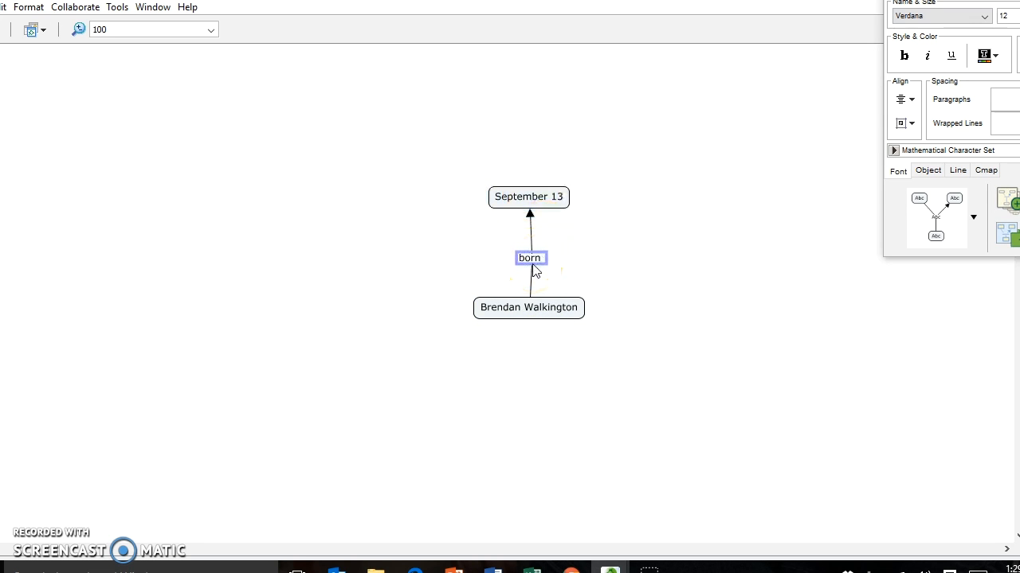
left_click(433, 257)
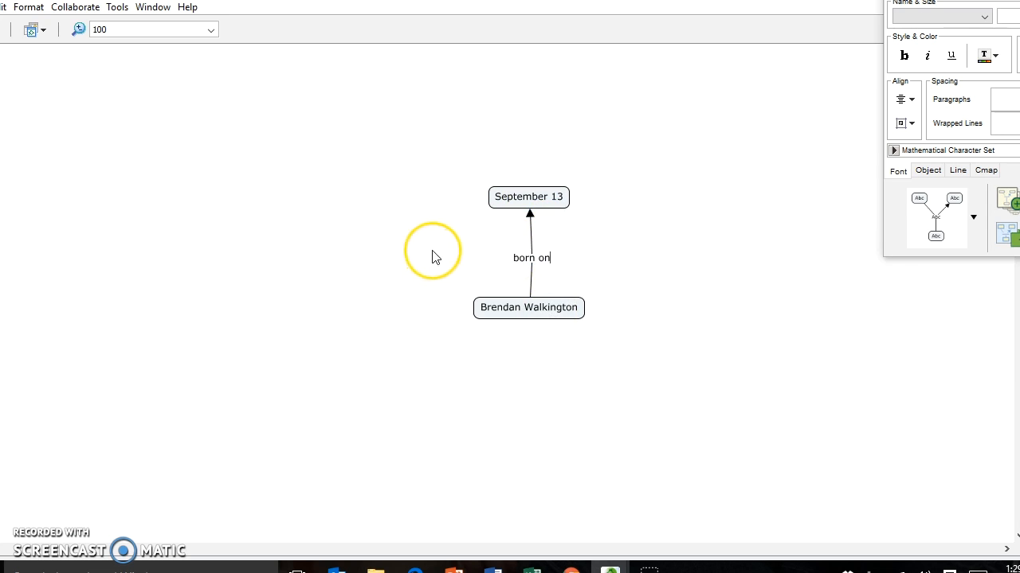
Adjust the 'born on' label position and draw a new link down to a placeholder concept
left_click(538, 312)
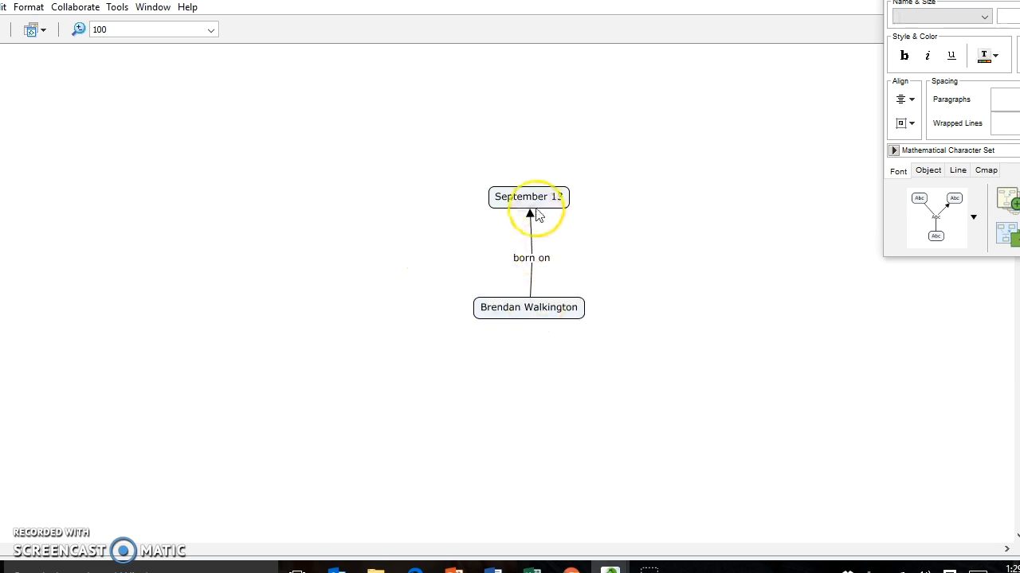
left_click(537, 208)
mouse_move(538, 255)
left_mouse_down()
mouse_move(521, 252)
mouse_move(544, 255)
mouse_move(526, 260)
left_mouse_up()
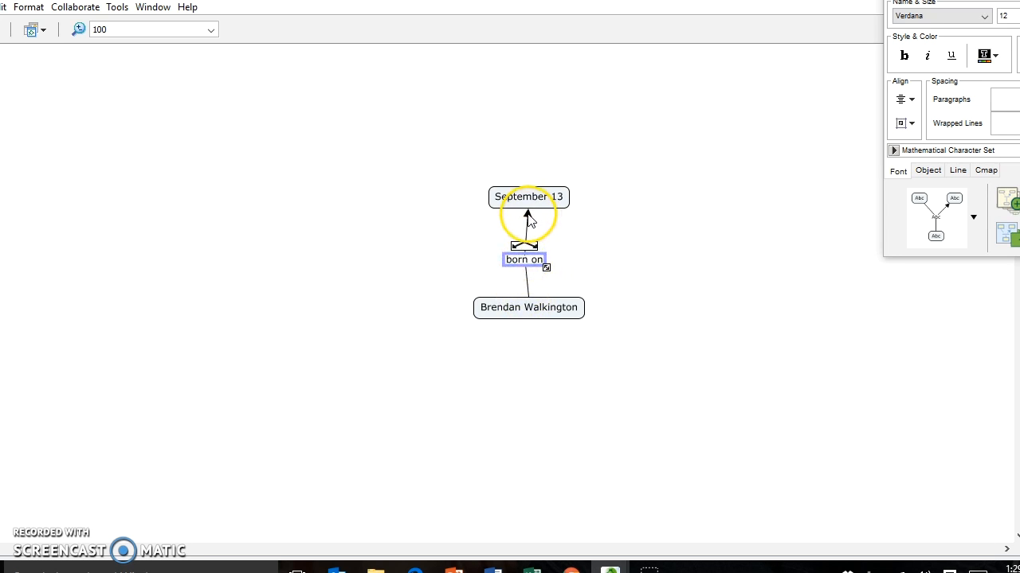
left_click(528, 201)
left_click(569, 310)
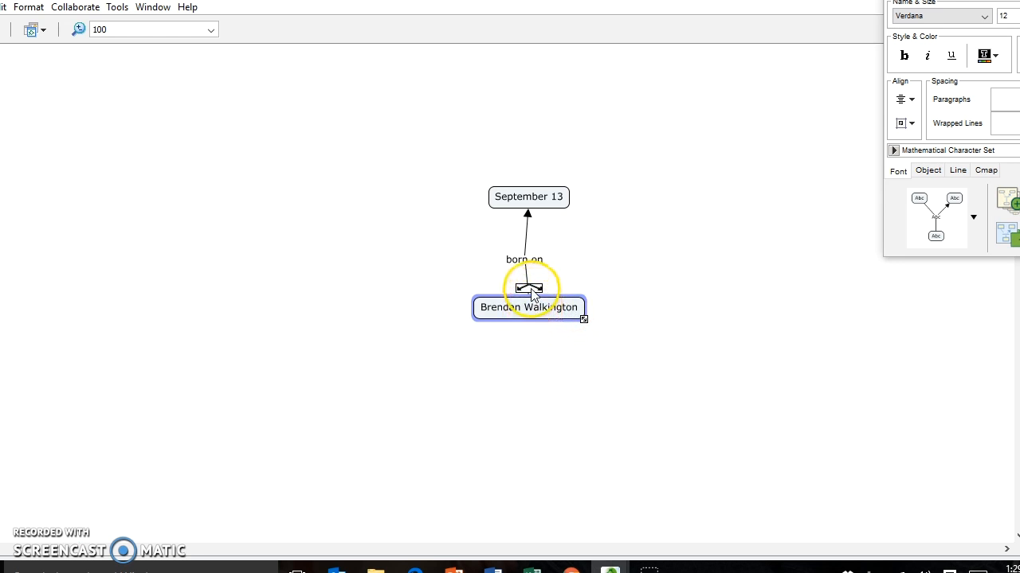
left_click_drag(530, 290, 510, 386)
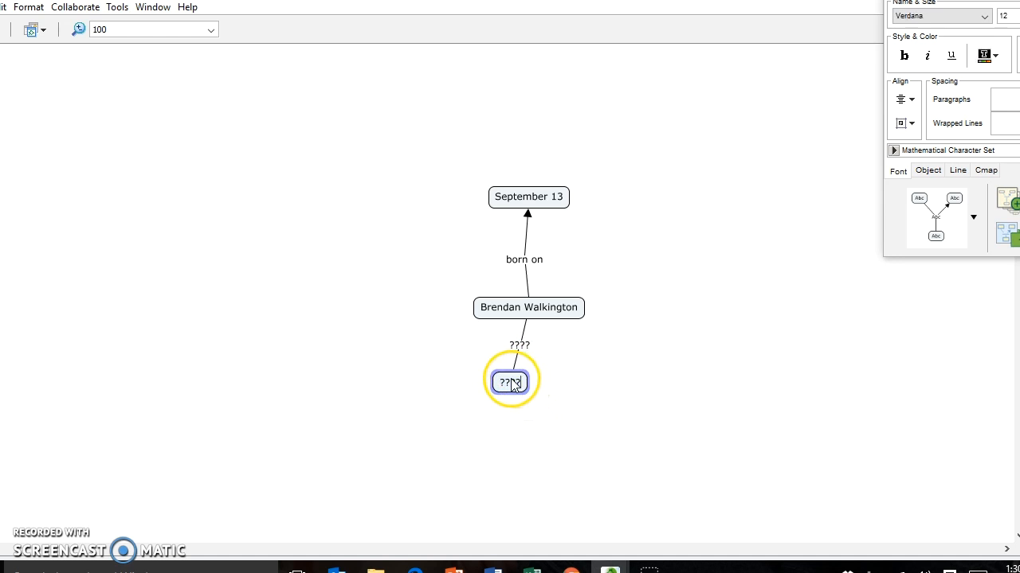
left_click_drag(522, 383, 484, 377)
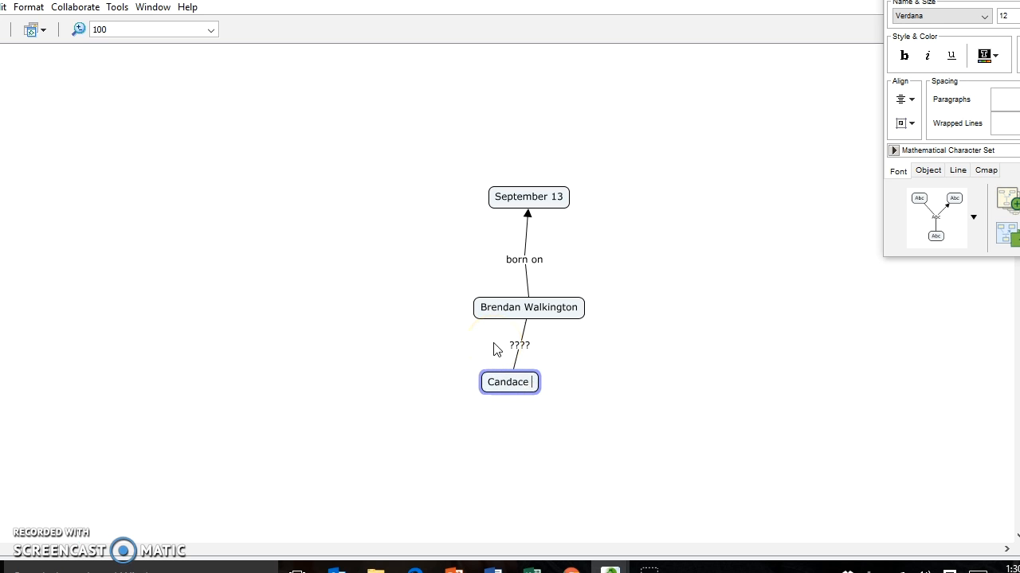
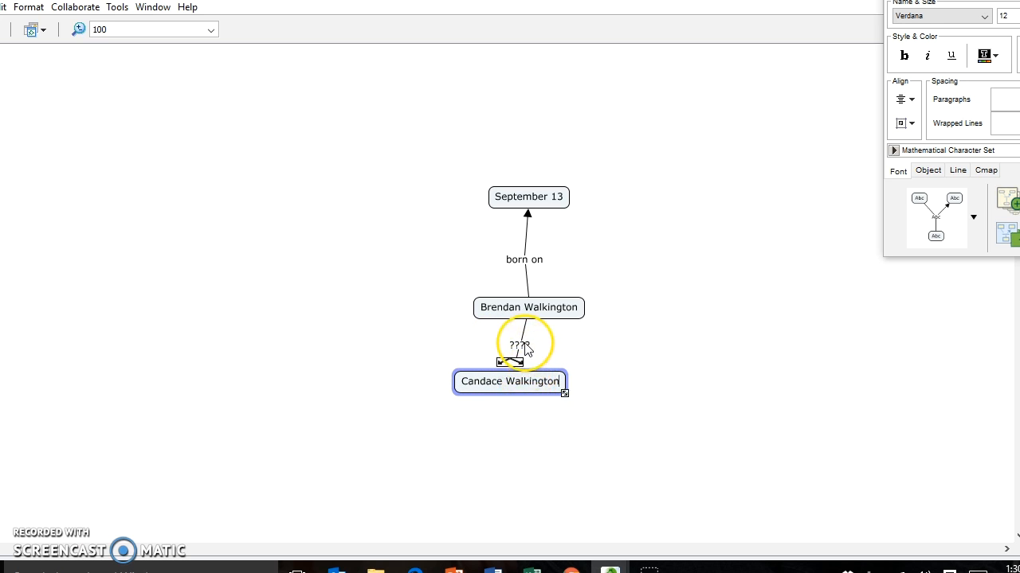
left_click(526, 349)
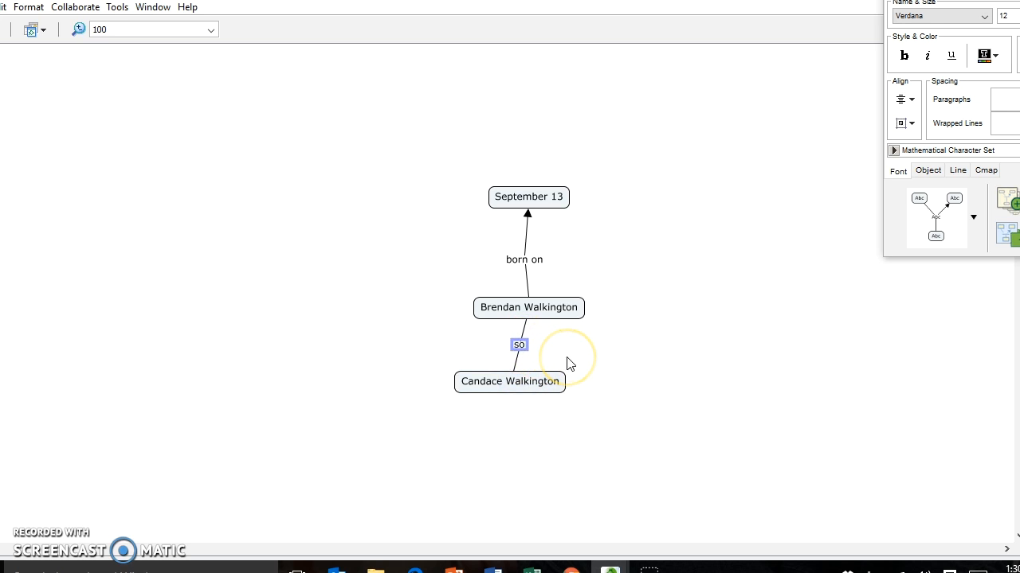
left_click(522, 381)
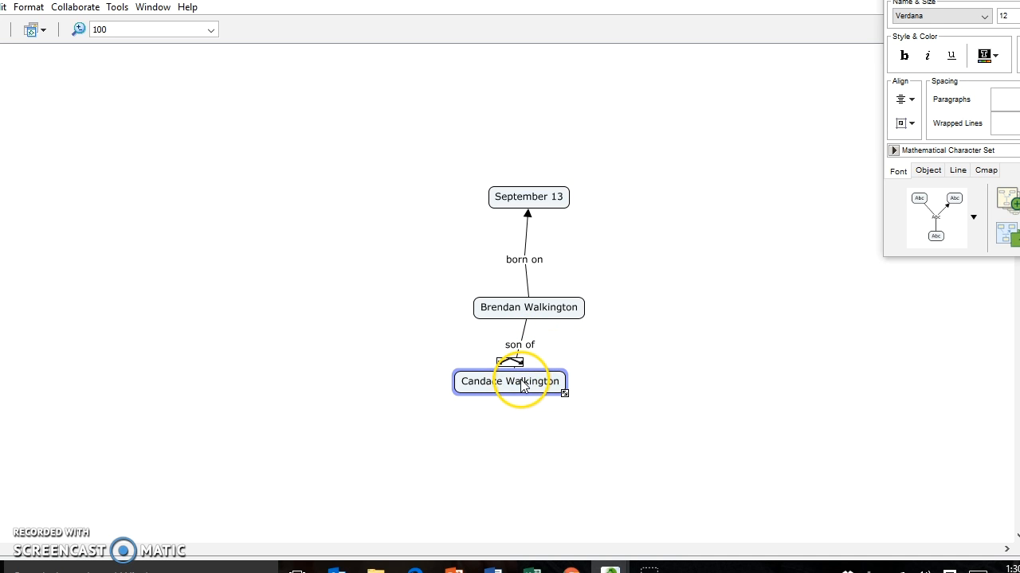
left_click(546, 418)
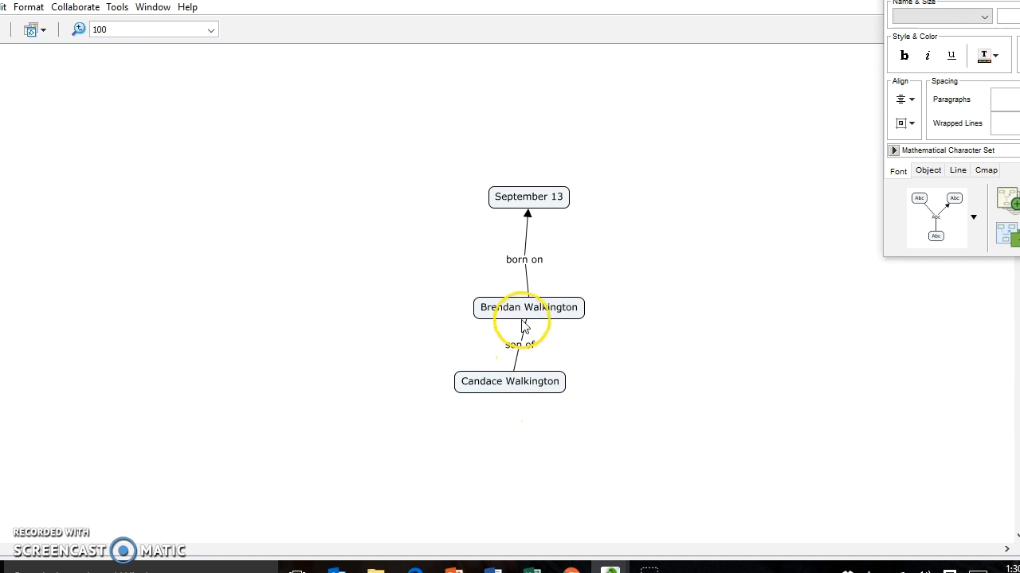
left_click(515, 362)
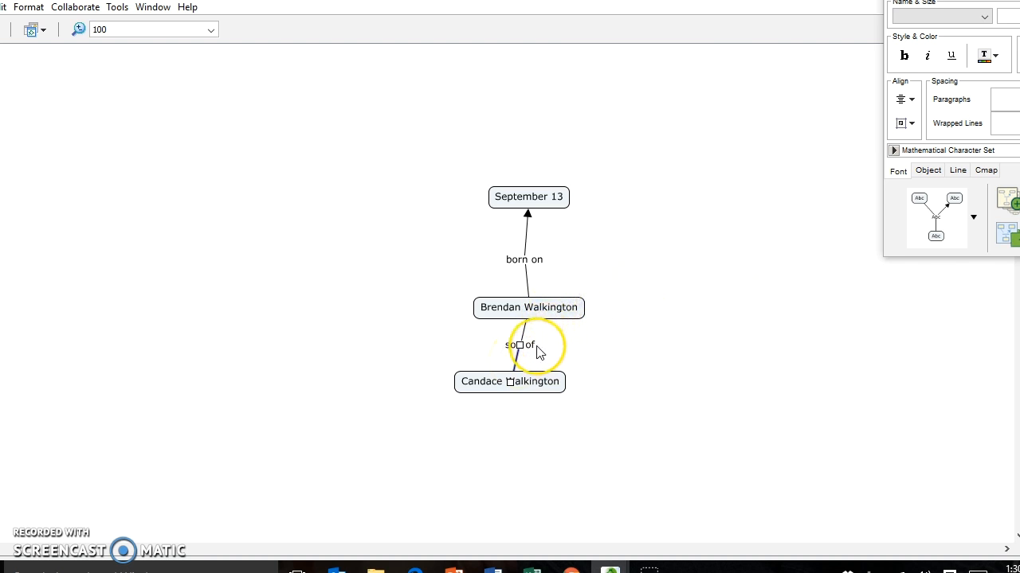
left_click_drag(975, 0, 929, 24)
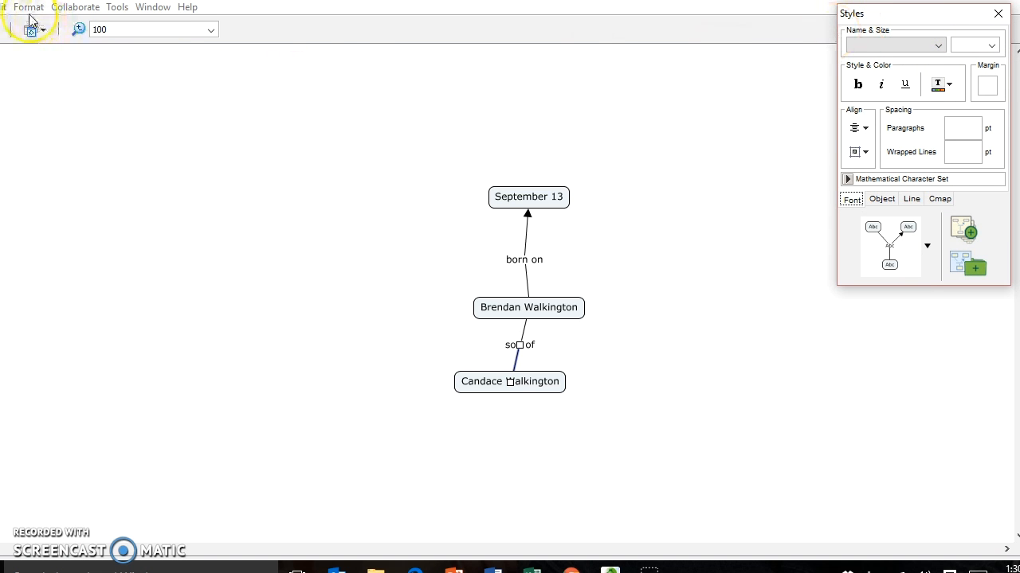
Open Styles and, on the Line tab, choose arrowheads where links end at a concept
left_click(3, 8)
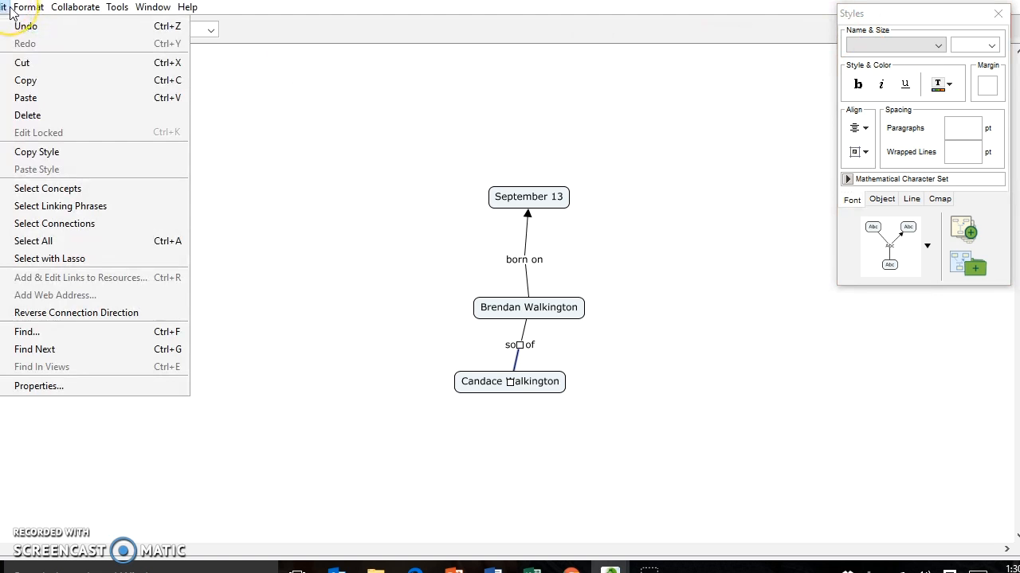
mouse_move(26, 12)
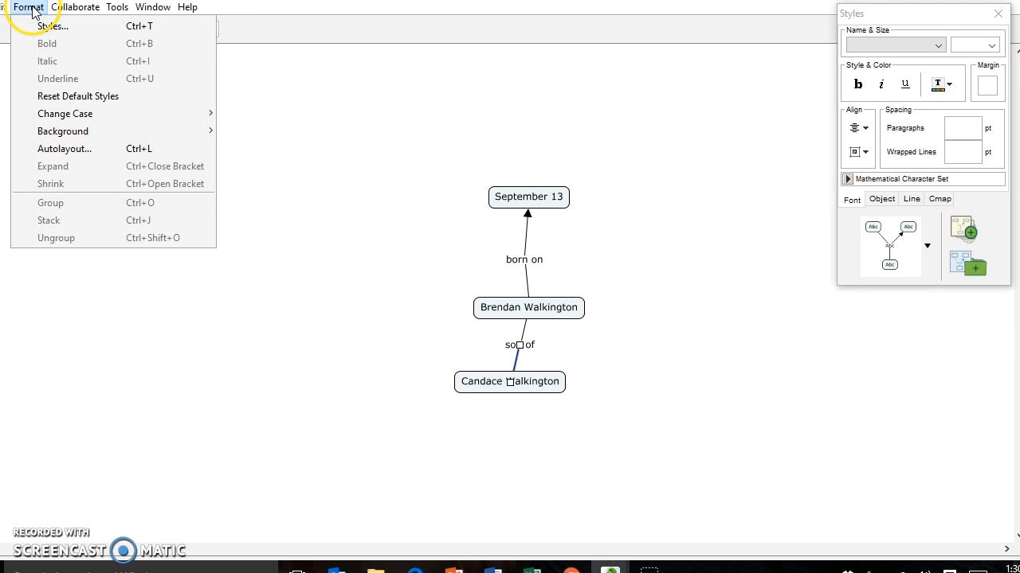
left_click(40, 26)
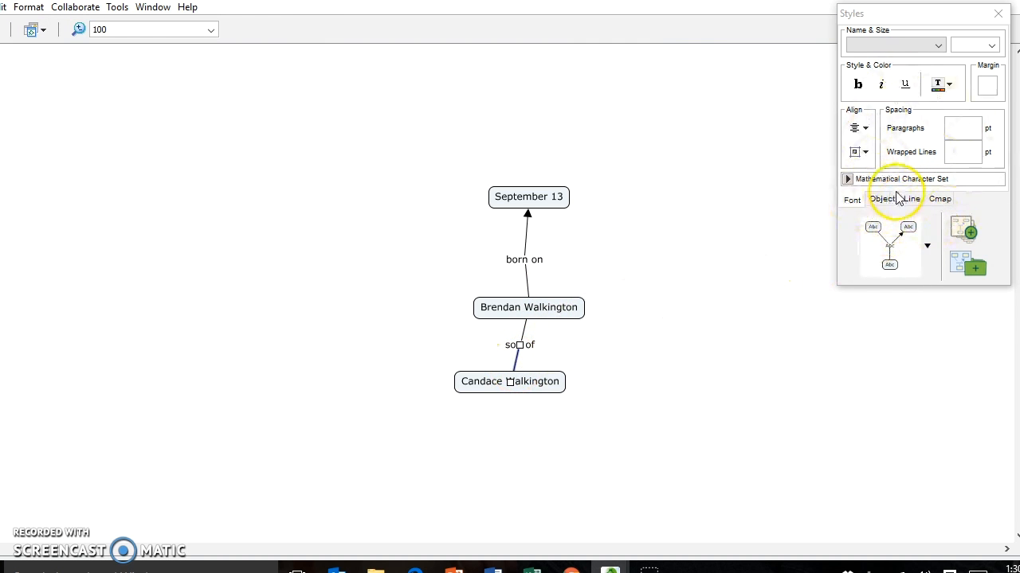
left_click(911, 200)
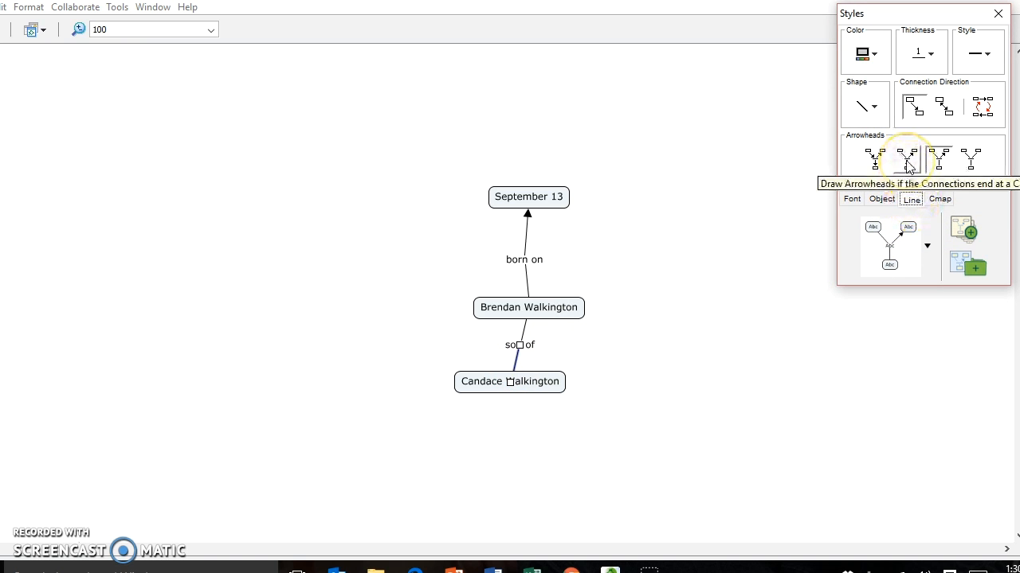
left_click(909, 163)
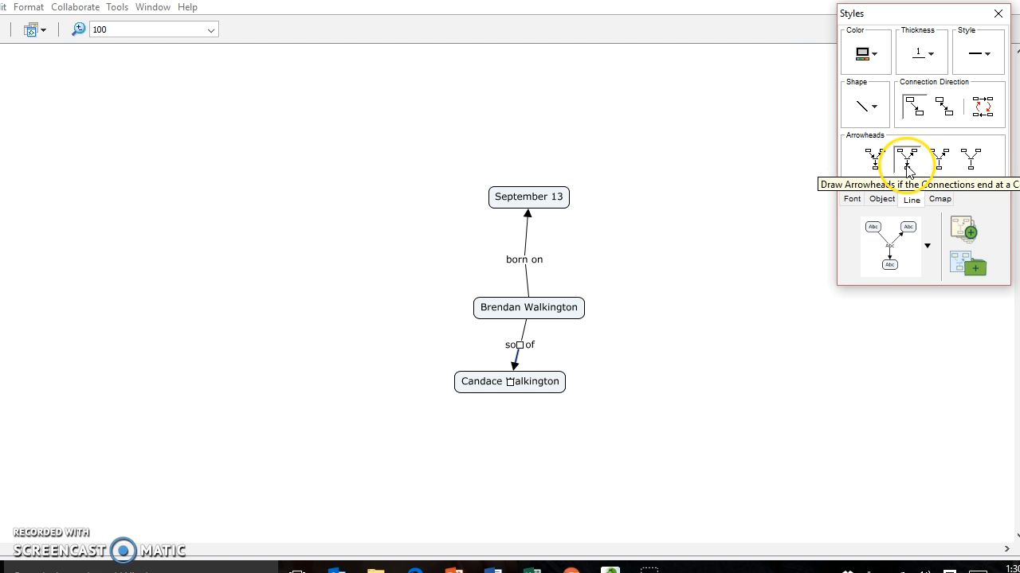
left_click(532, 390)
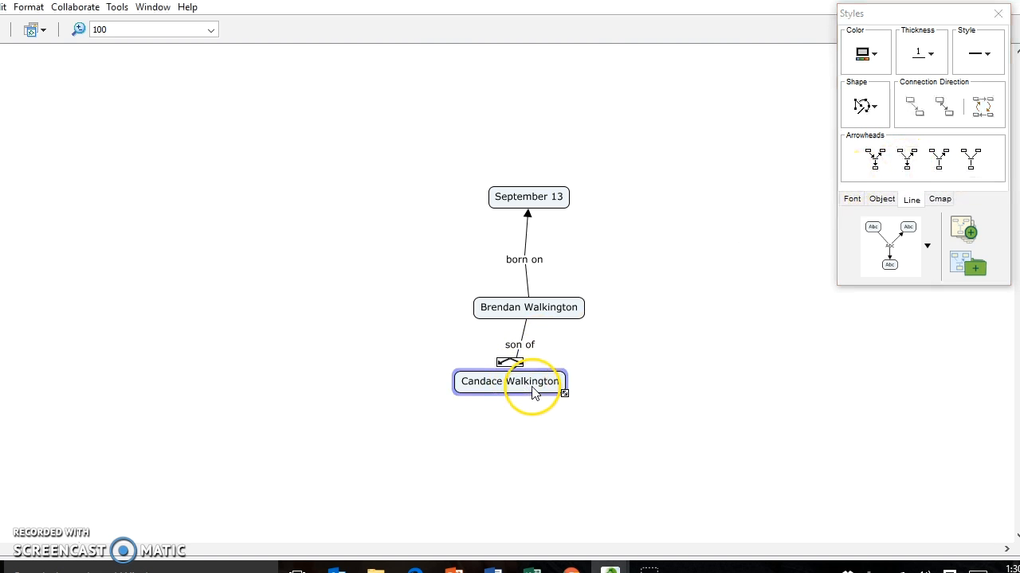
left_click_drag(535, 393, 502, 423)
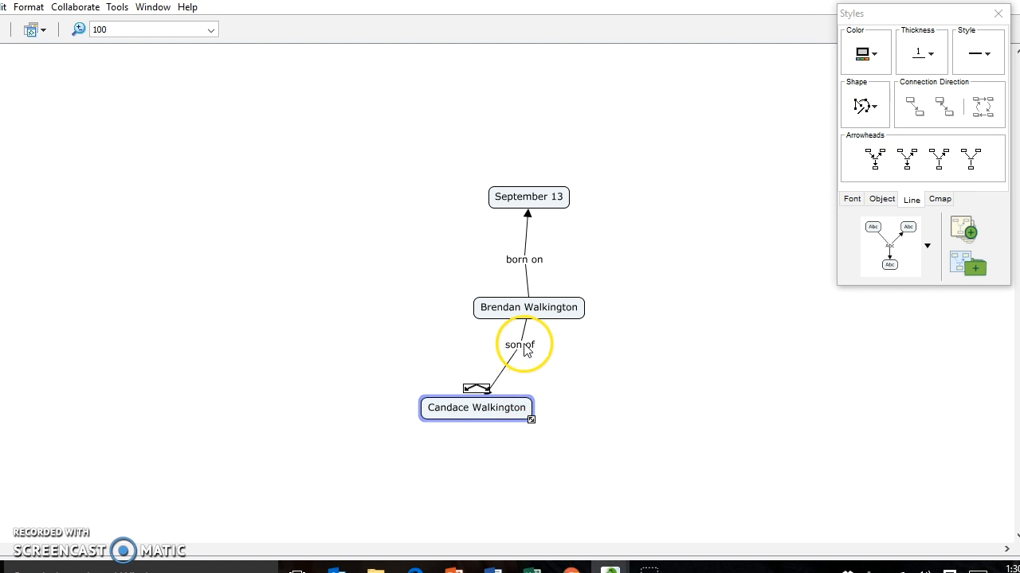
left_click(525, 350)
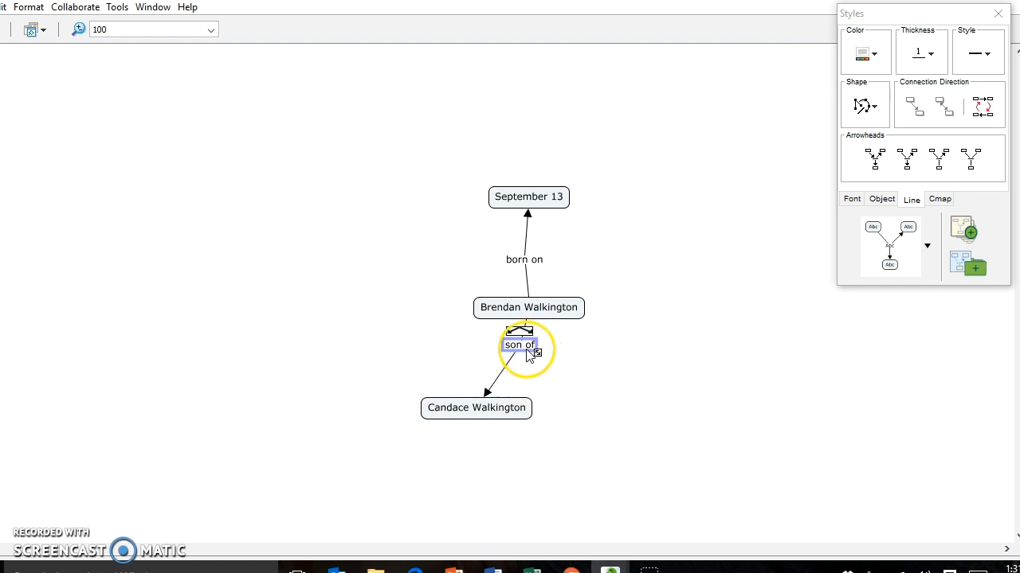
left_click(482, 403)
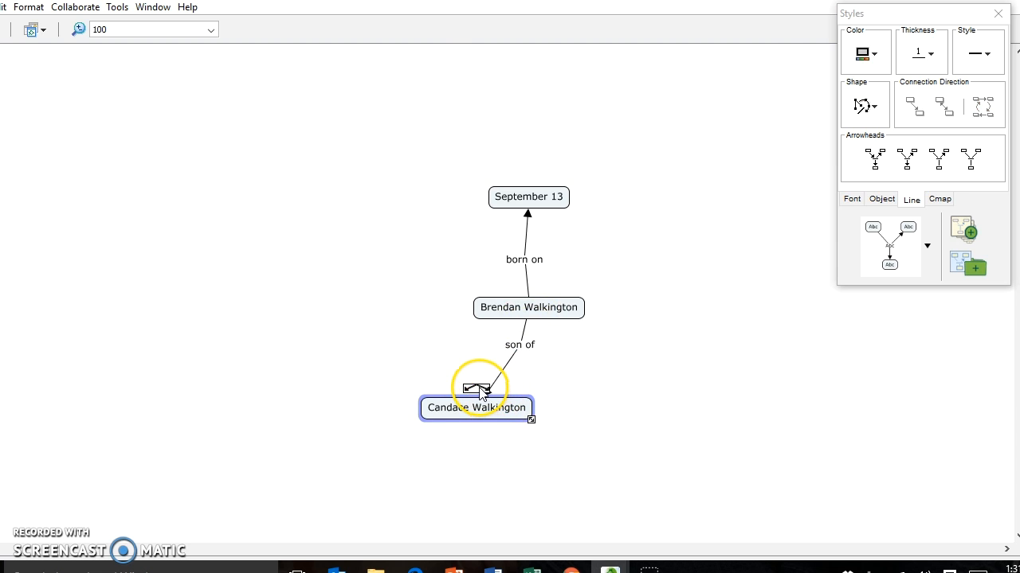
left_click(529, 352)
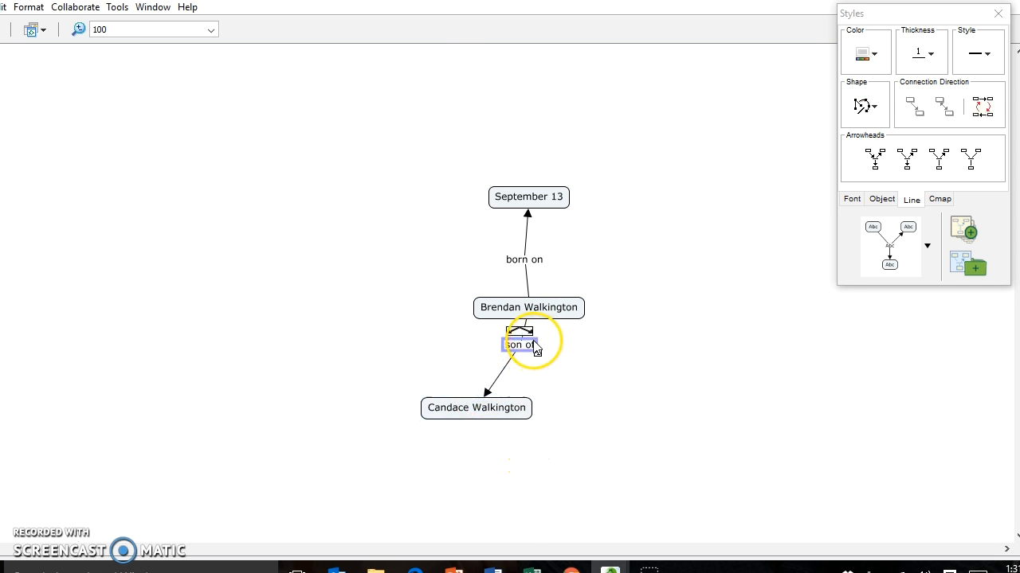
left_click_drag(536, 351, 596, 396)
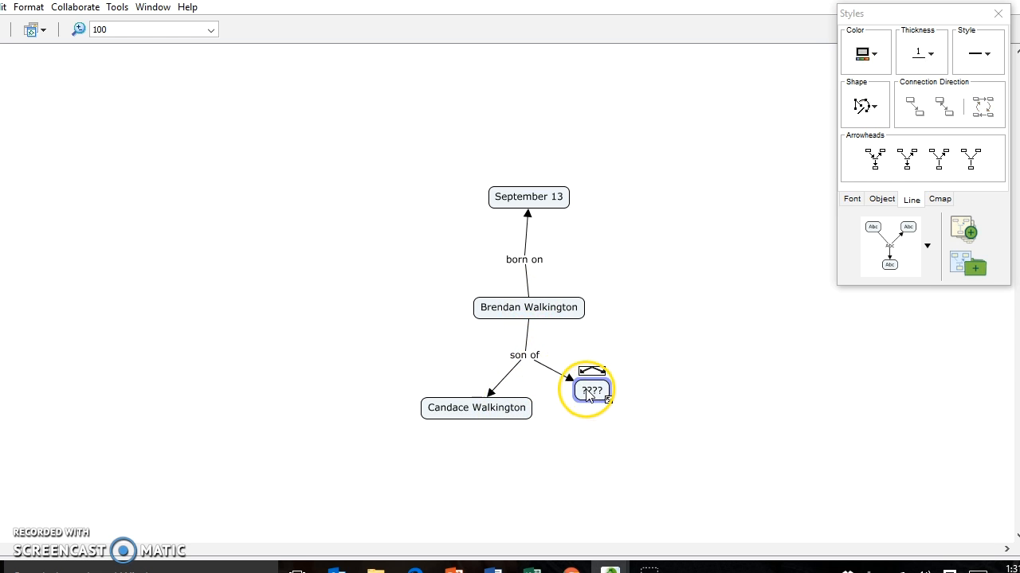
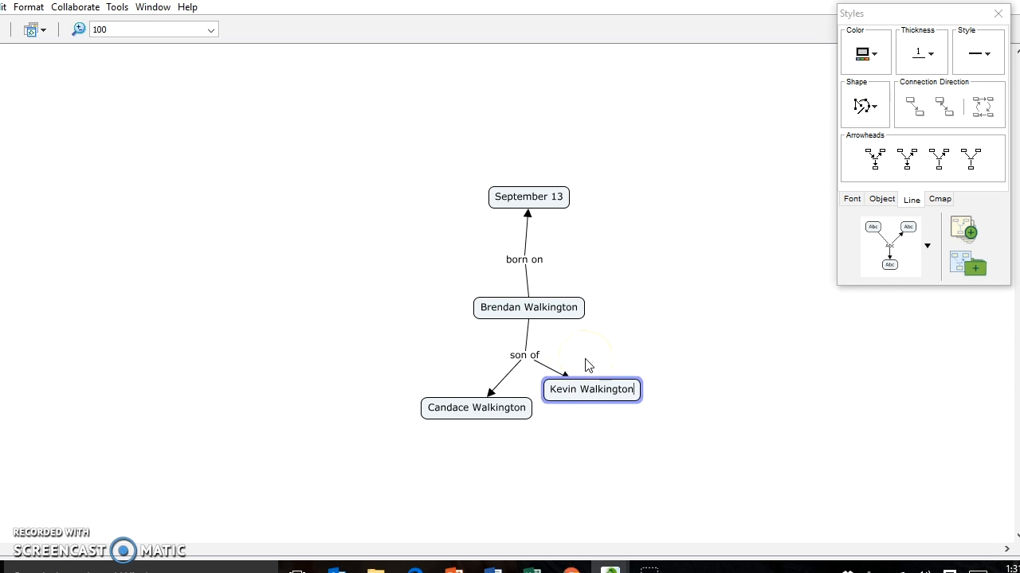
left_click(681, 405)
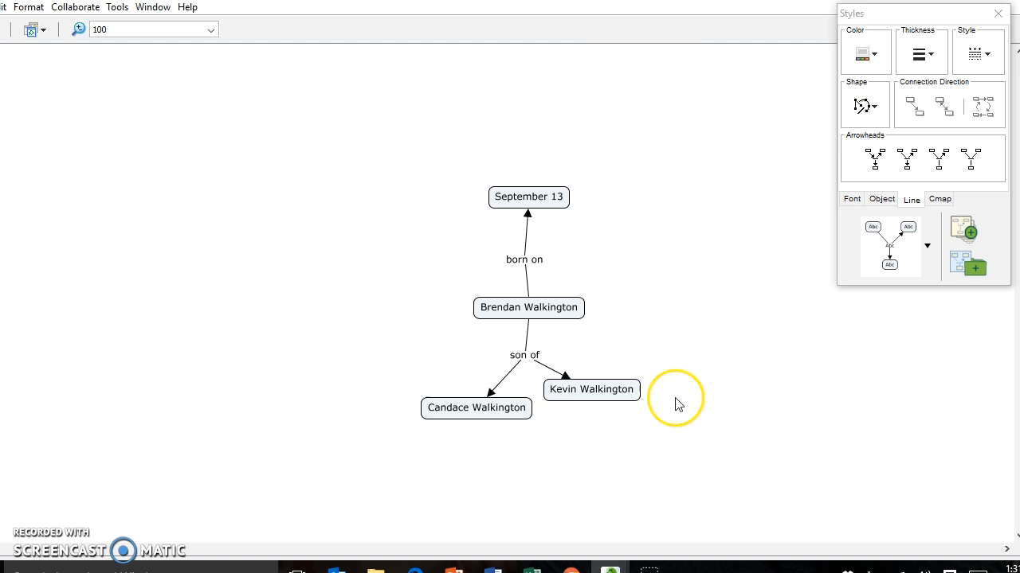
left_click(621, 388)
left_click_drag(621, 388, 667, 411)
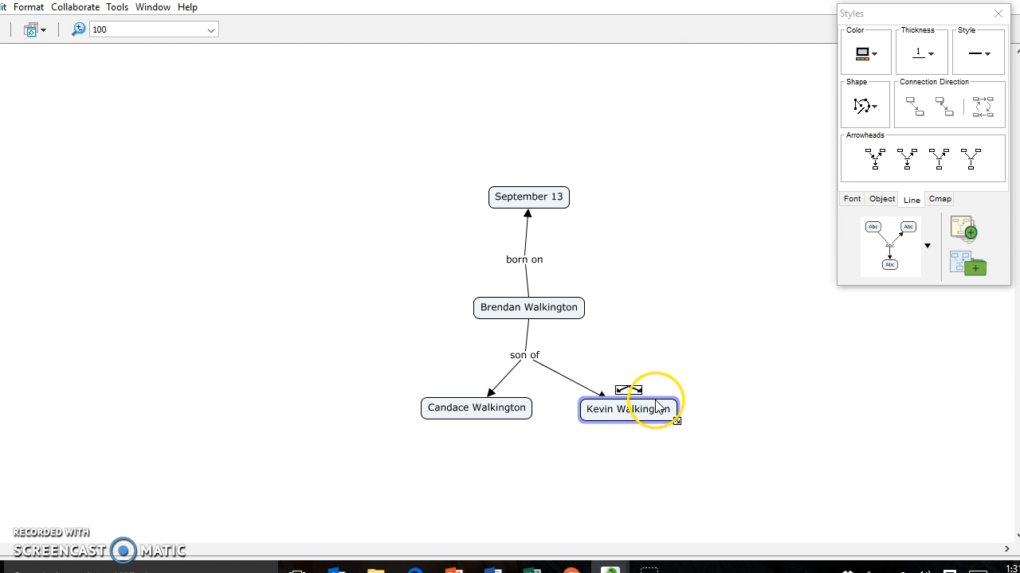
left_click(520, 405)
left_click_drag(520, 404, 487, 407)
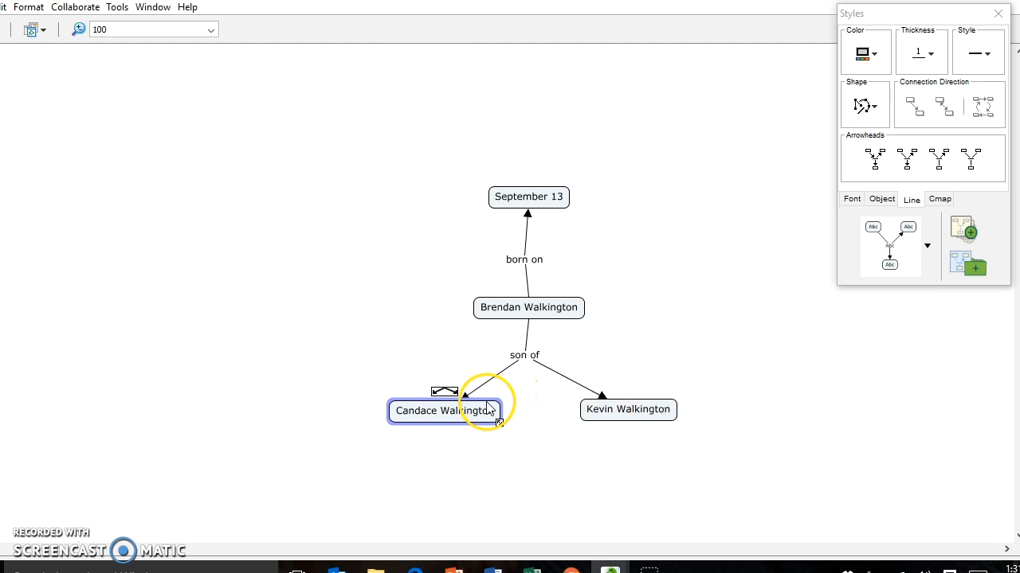
left_click(638, 400)
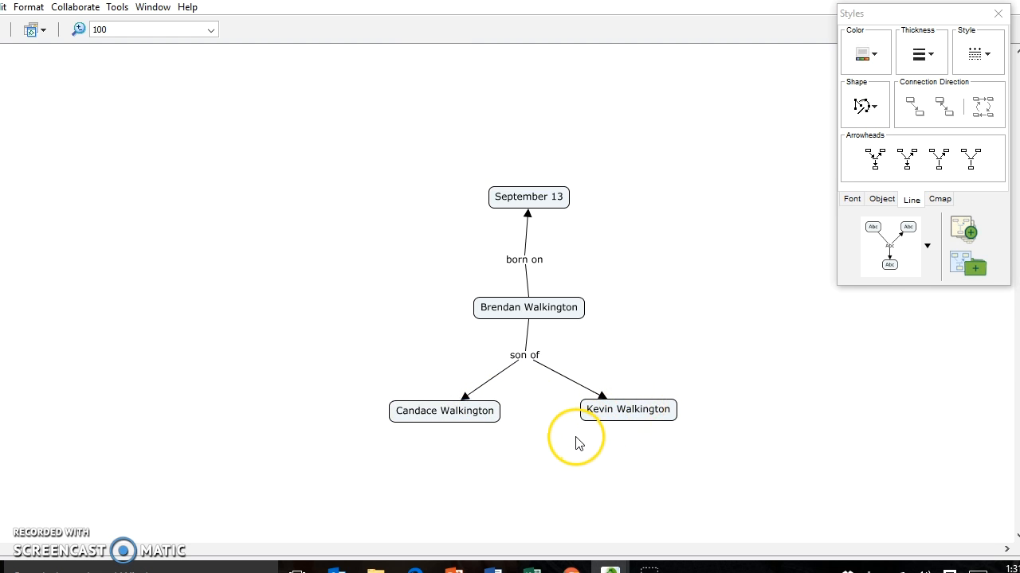
left_click(487, 415)
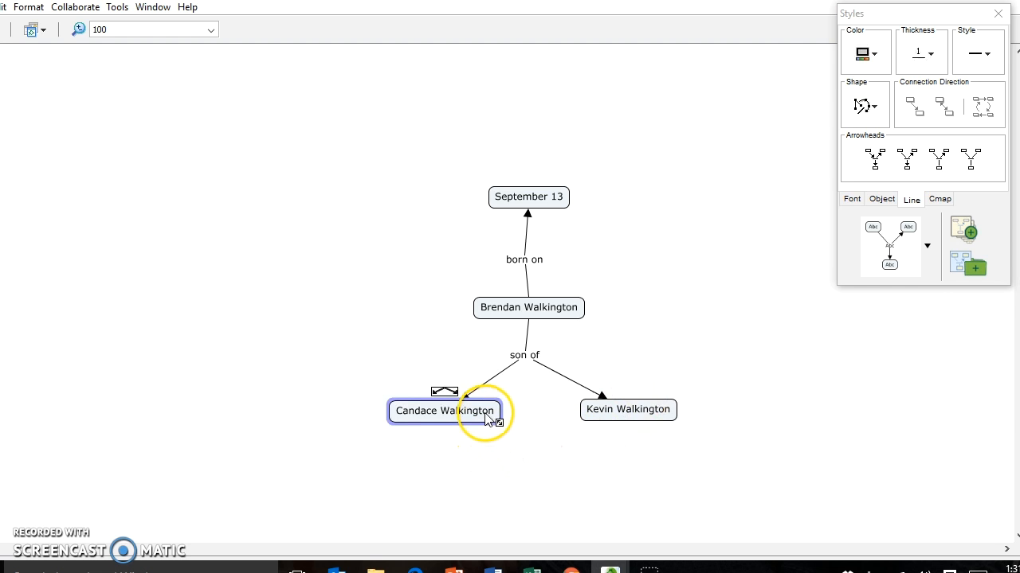
left_click_drag(444, 394, 584, 416)
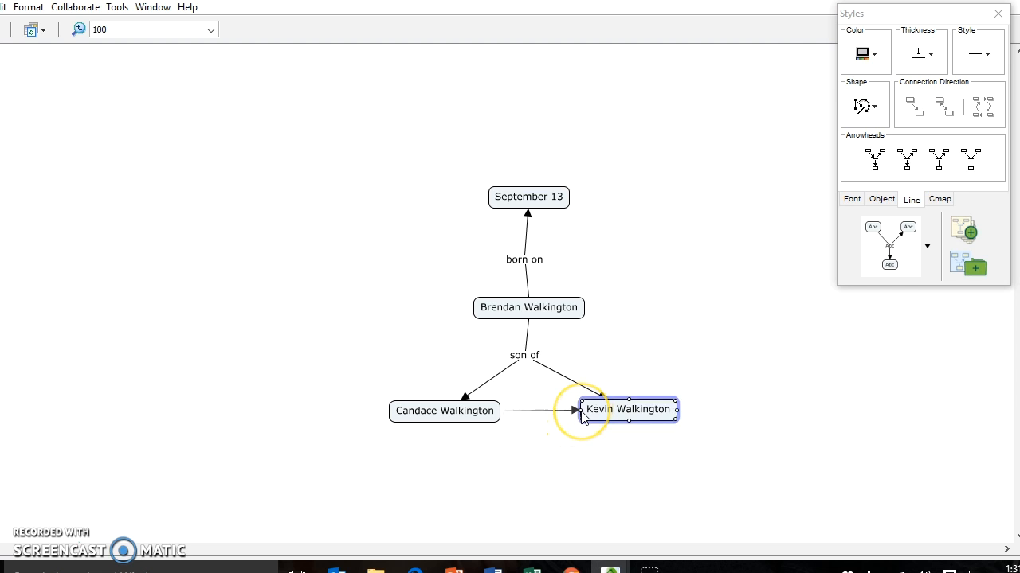
left_click(545, 415)
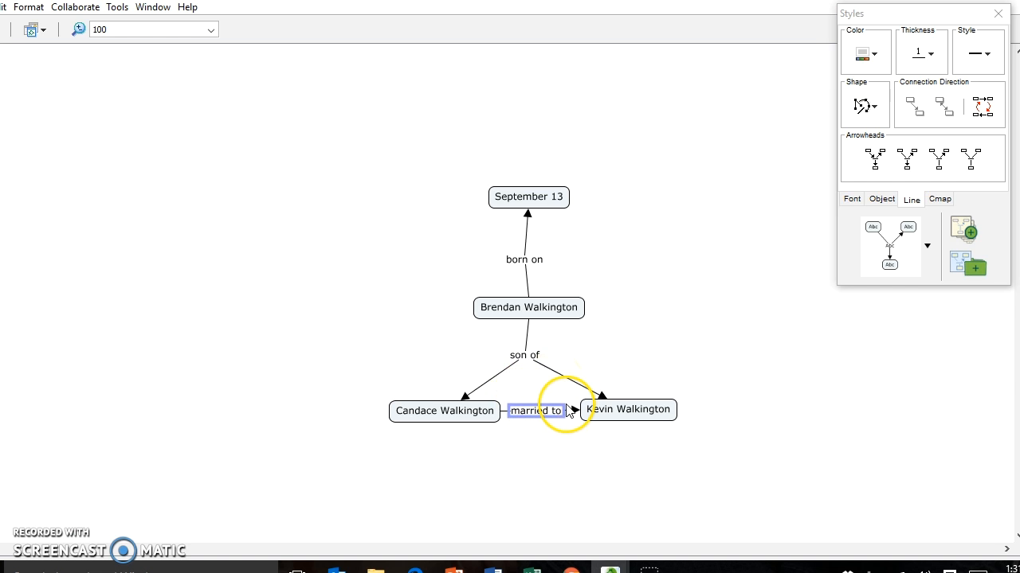
left_click(486, 411)
left_click_drag(485, 411, 472, 417)
left_click(637, 406)
left_click_drag(638, 406, 663, 409)
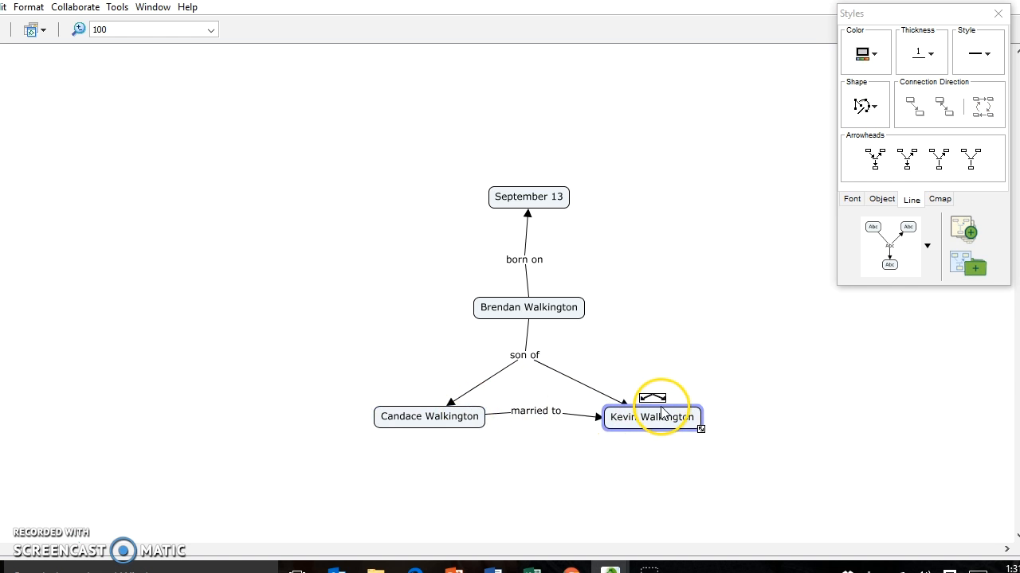
Apply Reverse Direction to the 'married to' link and move its label below the concepts
left_click(505, 414)
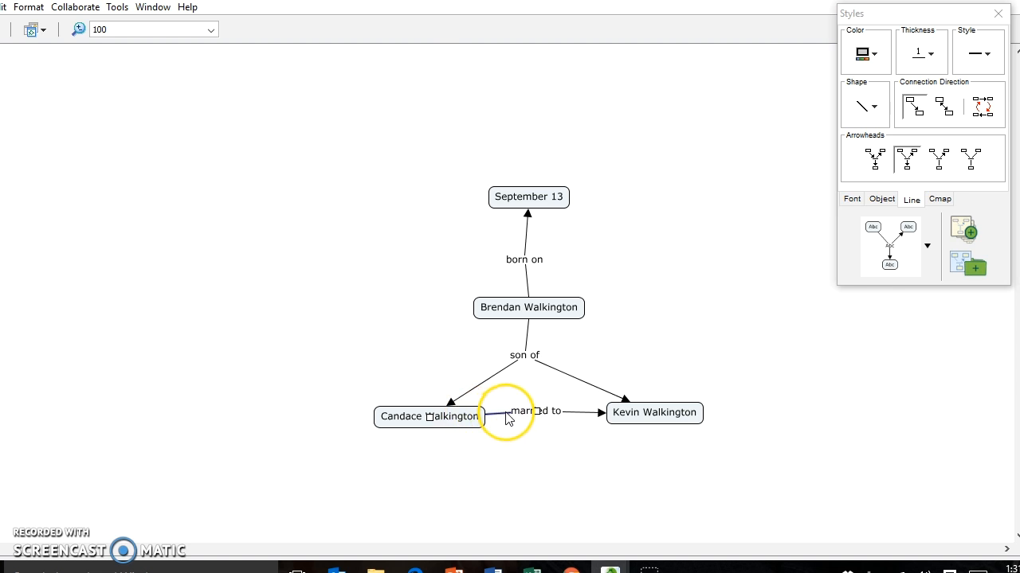
right_click(501, 420)
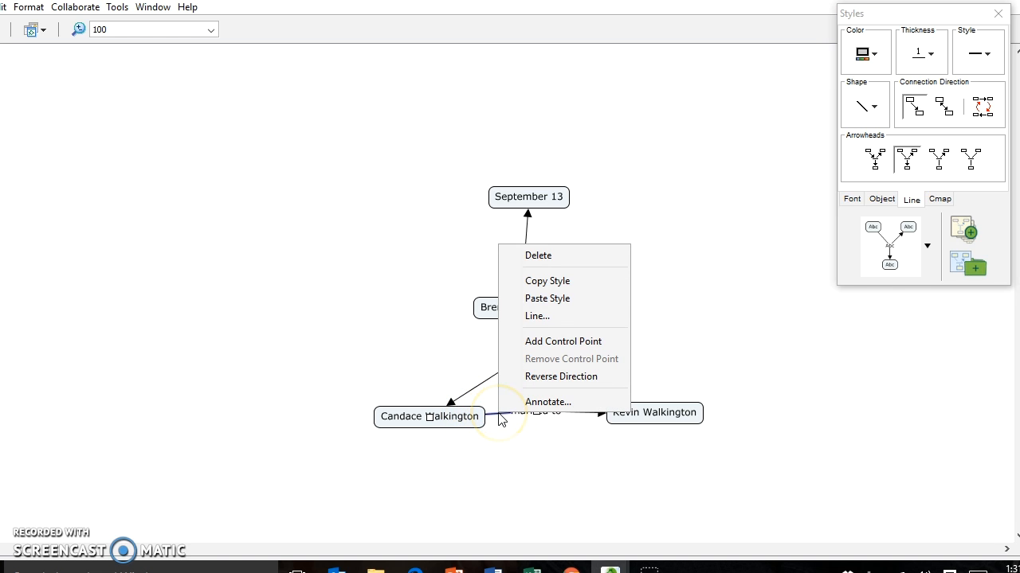
left_click(537, 380)
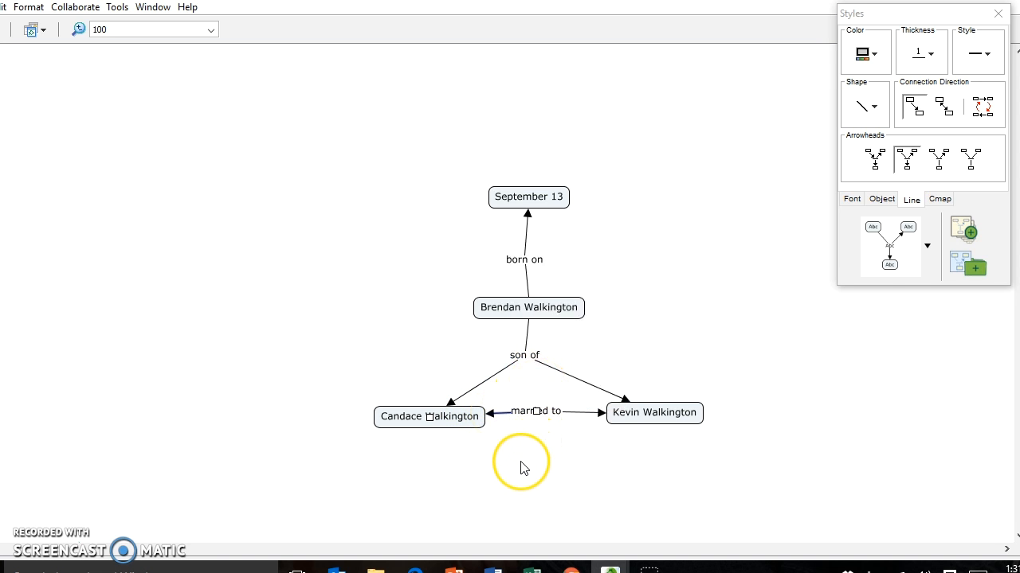
left_click(510, 439)
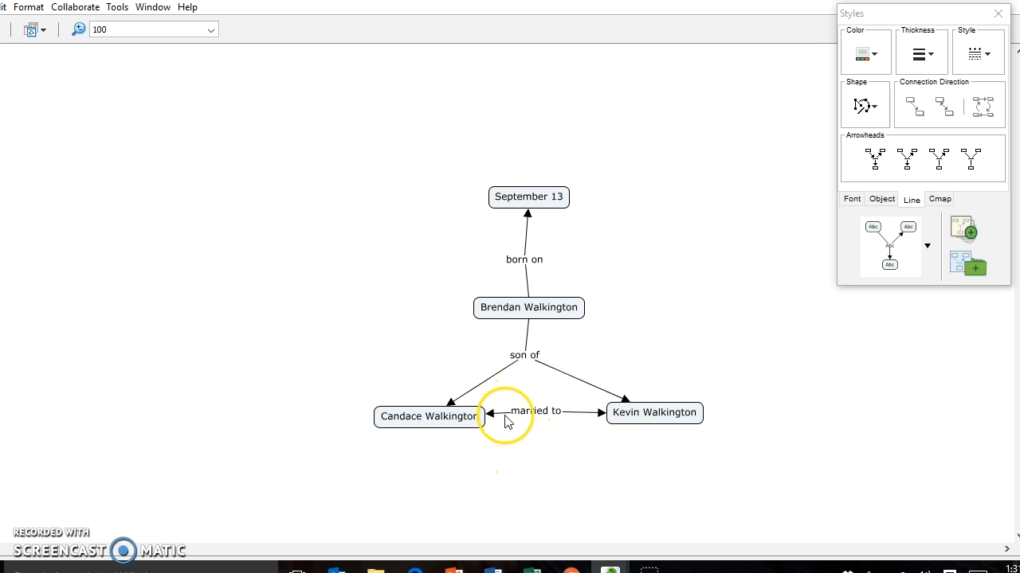
left_click_drag(527, 418, 545, 438)
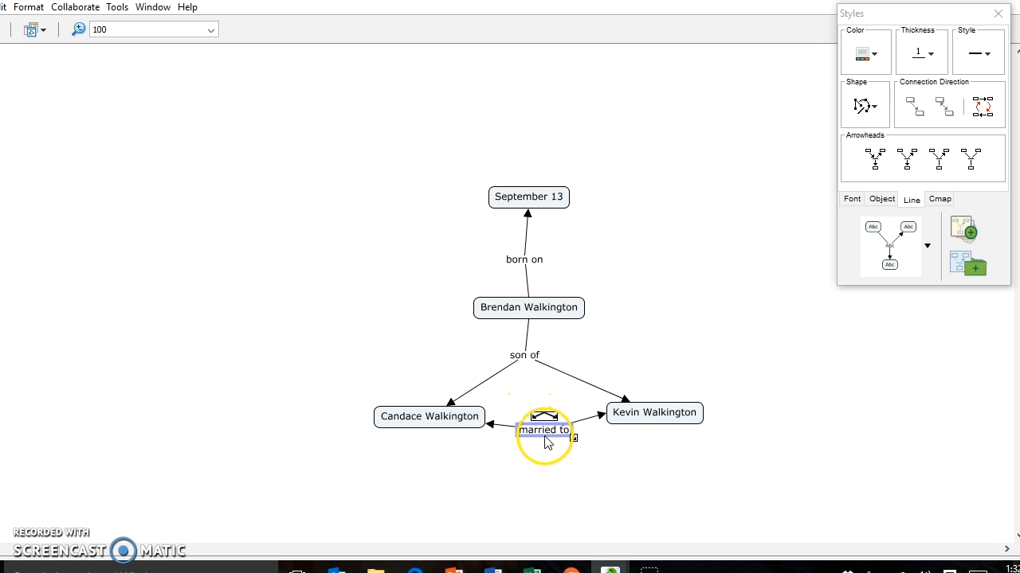
left_click(537, 476)
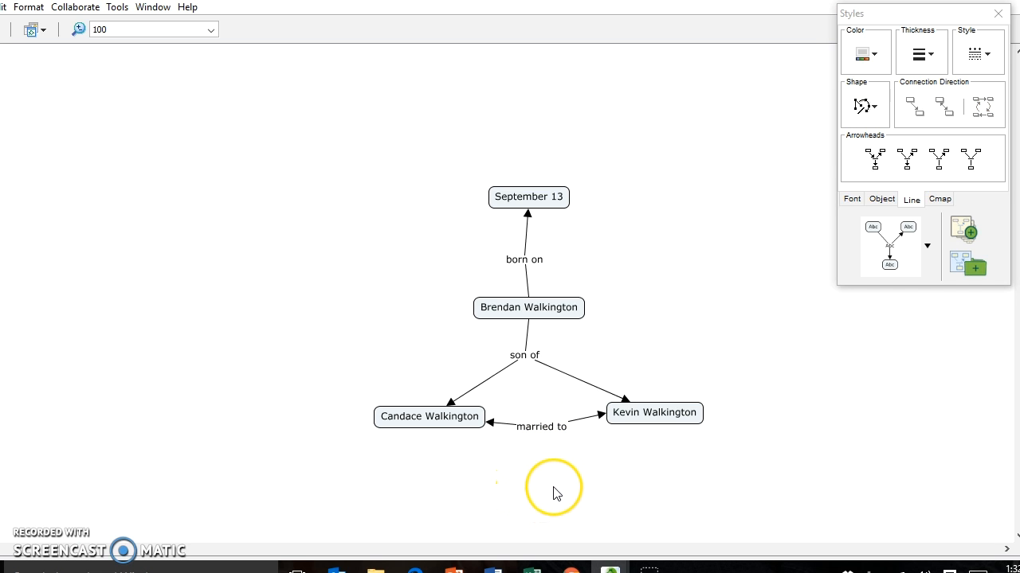
Move September 13 down-left and give the 'born on' link an arrowhead pointing at it
left_click_drag(540, 197, 259, 401)
left_click(547, 432)
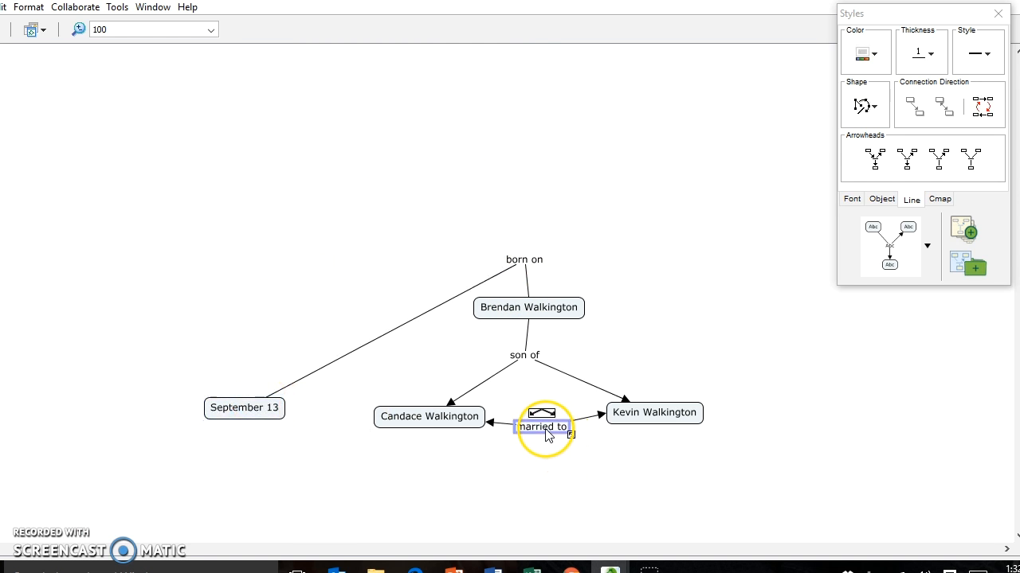
left_click_drag(278, 403, 276, 425)
left_click(293, 399)
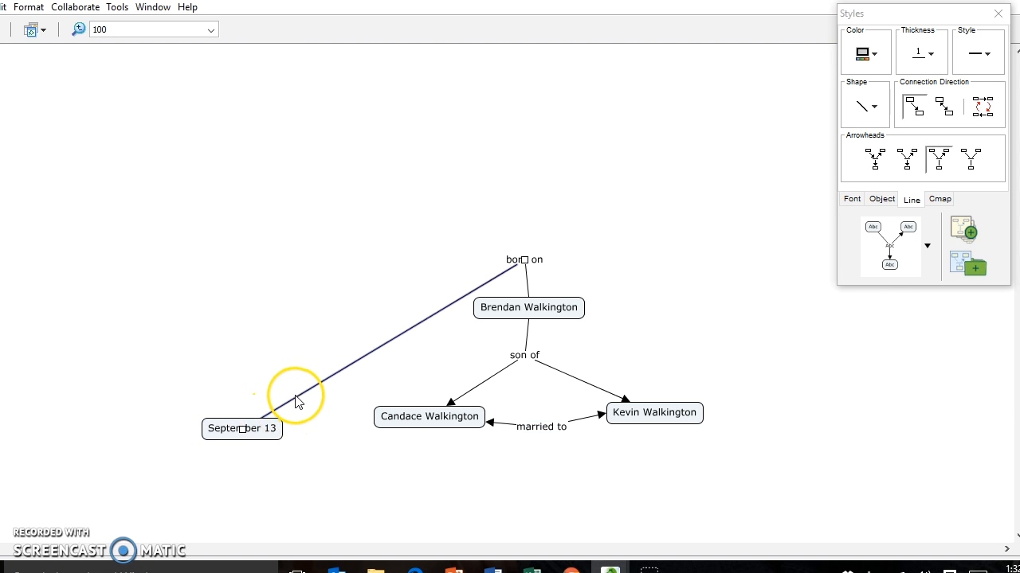
left_click(906, 169)
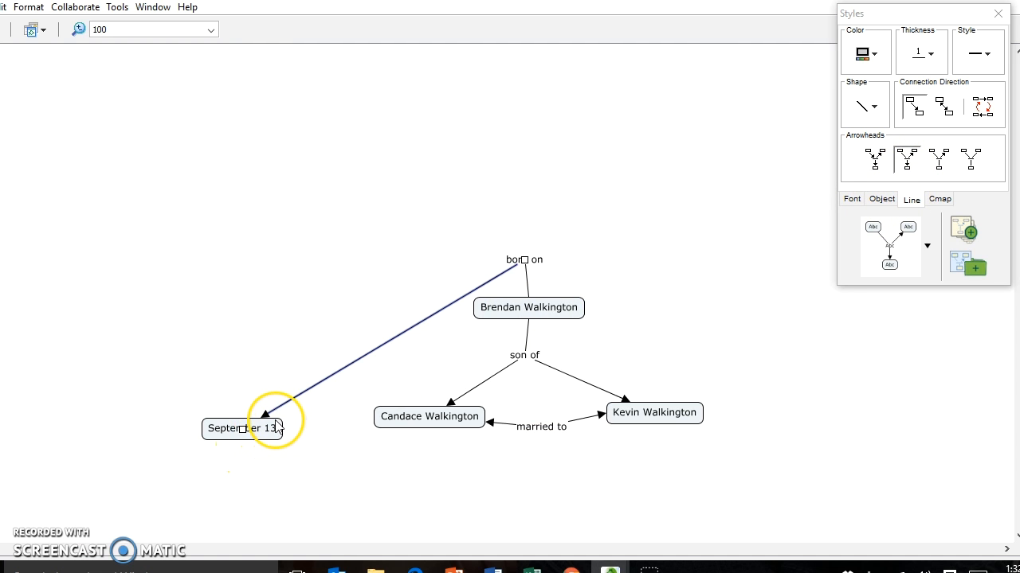
left_click_drag(273, 428, 243, 447)
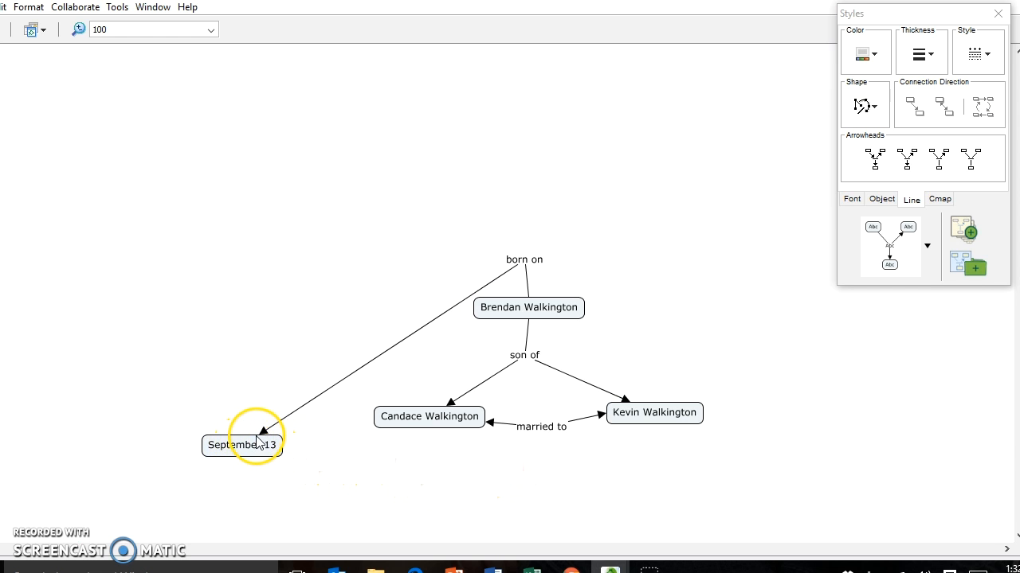
left_click(542, 427)
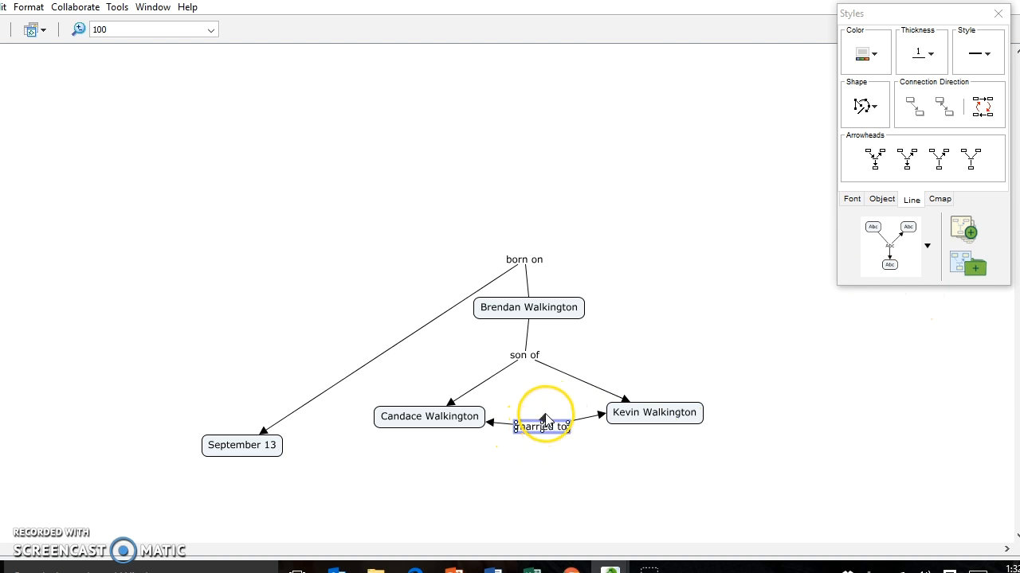
left_click_drag(546, 420, 285, 452)
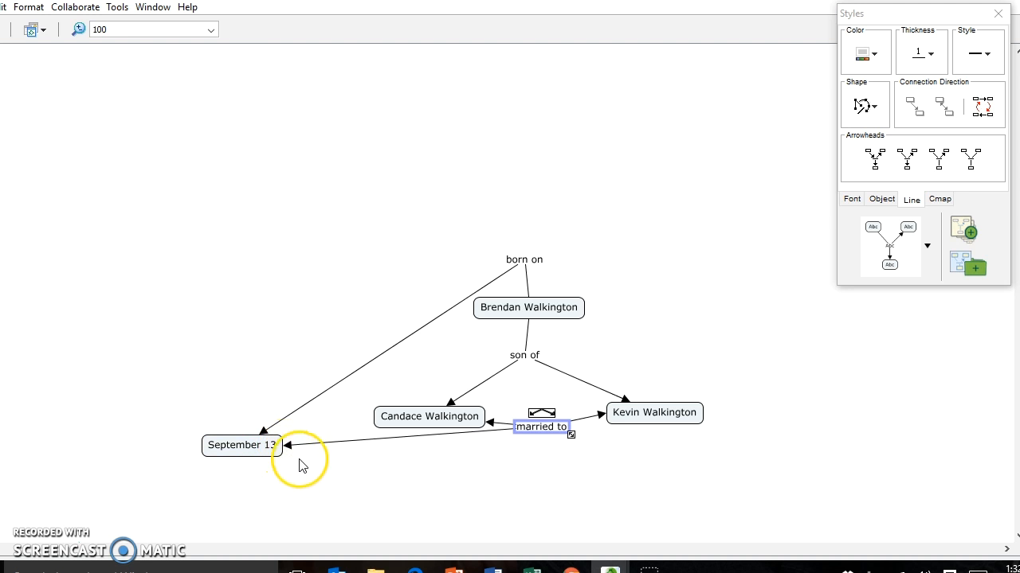
left_click_drag(272, 444, 292, 395)
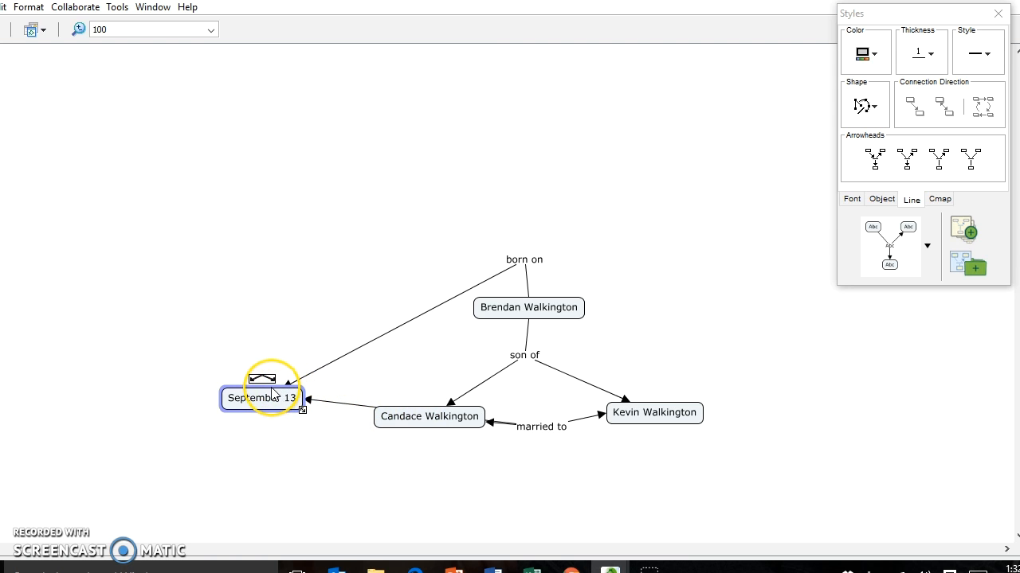
left_click_drag(272, 393, 273, 443)
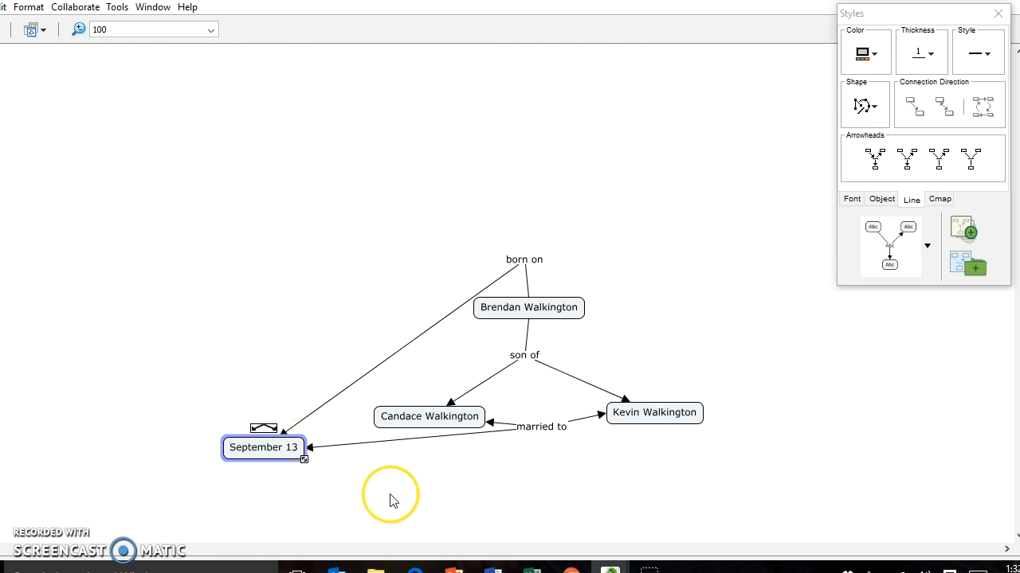
left_click(544, 431)
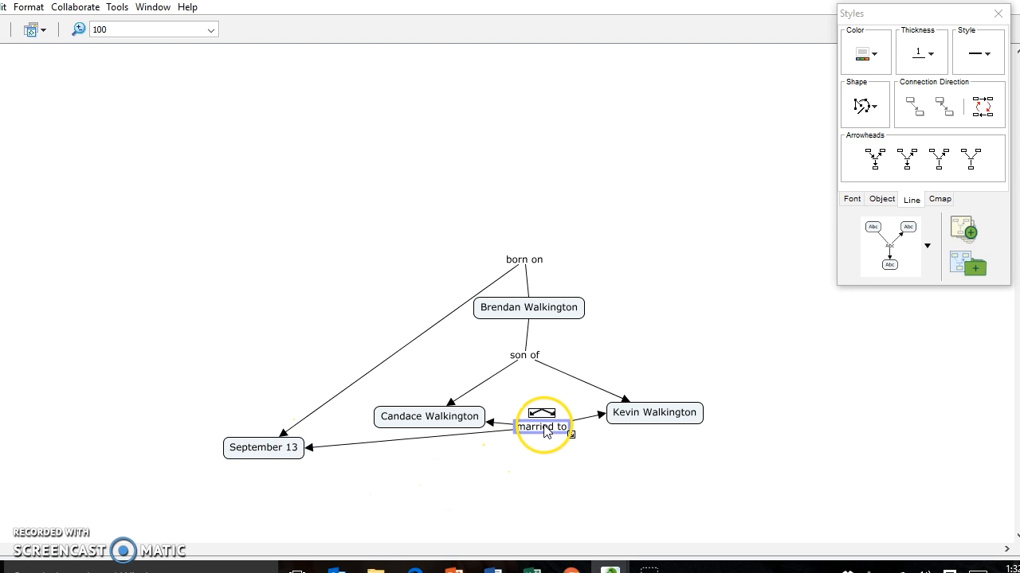
left_click_drag(549, 422, 548, 422)
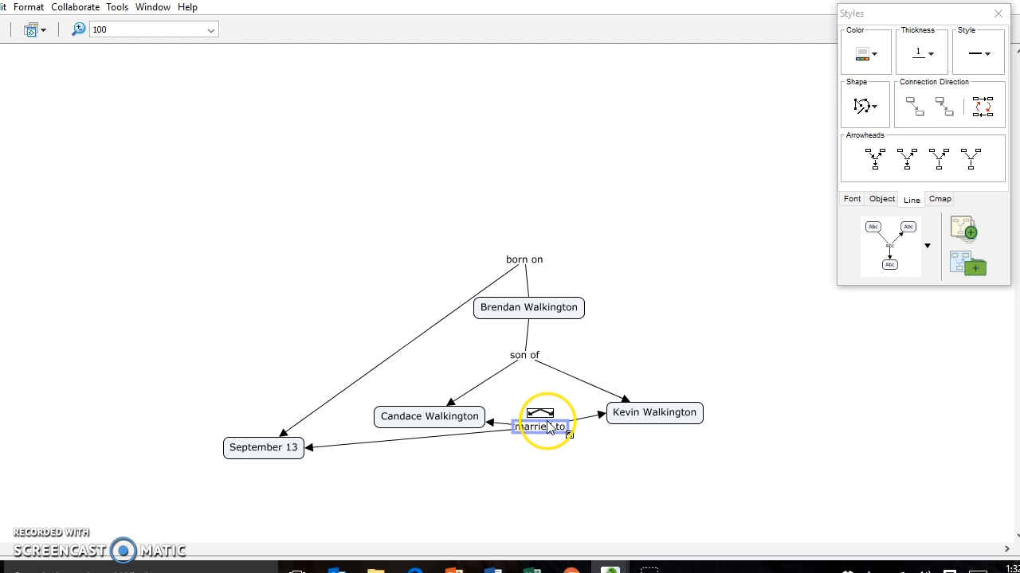
left_click(568, 308)
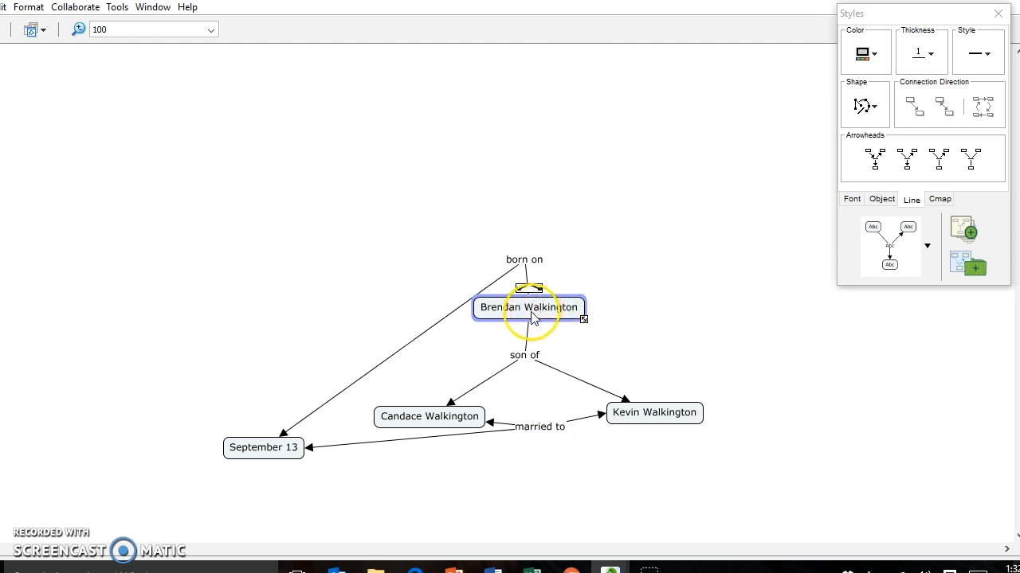
double_click(529, 311)
left_click_drag(480, 310, 577, 311)
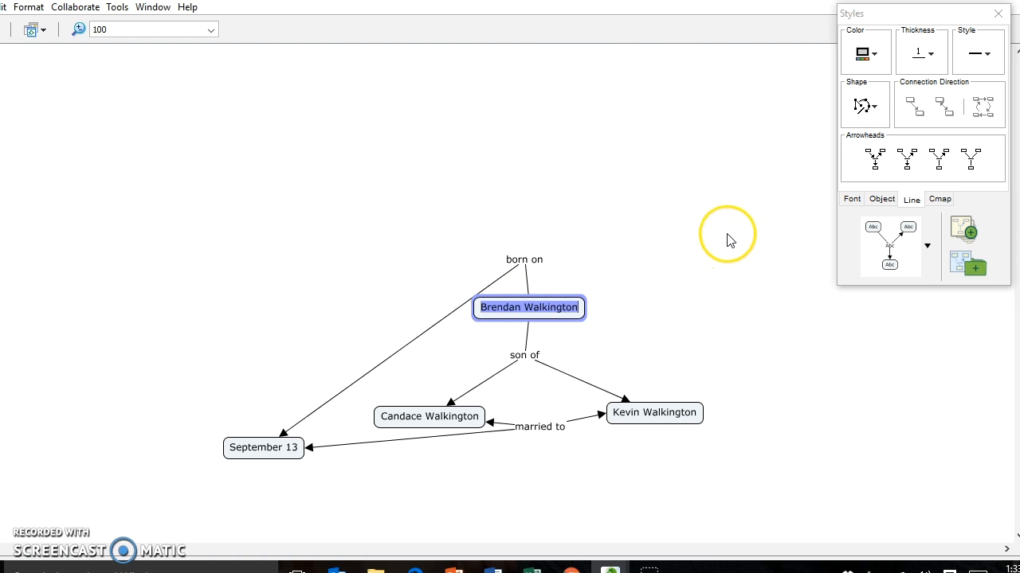
left_click(852, 201)
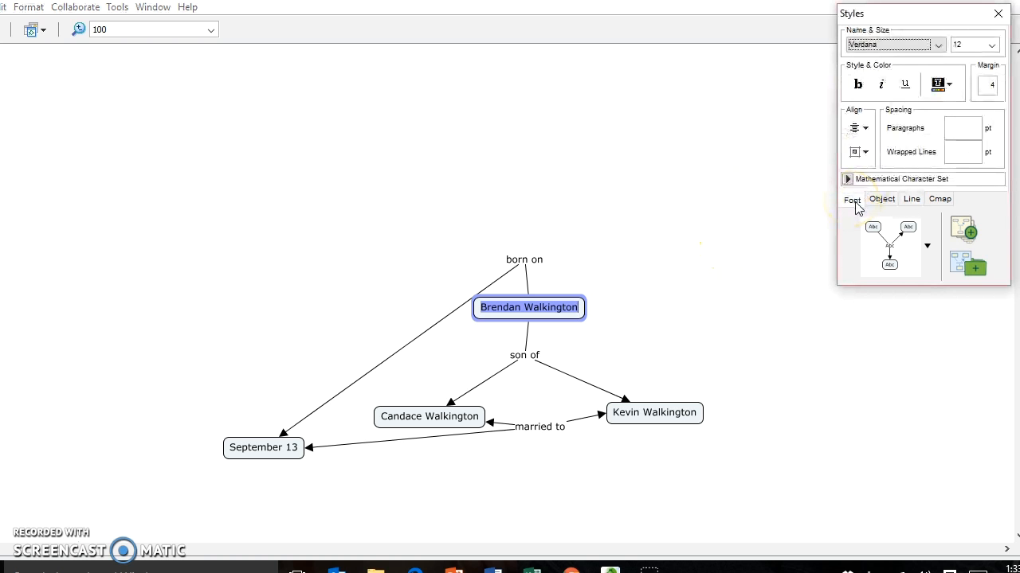
left_click(991, 44)
left_click(970, 94)
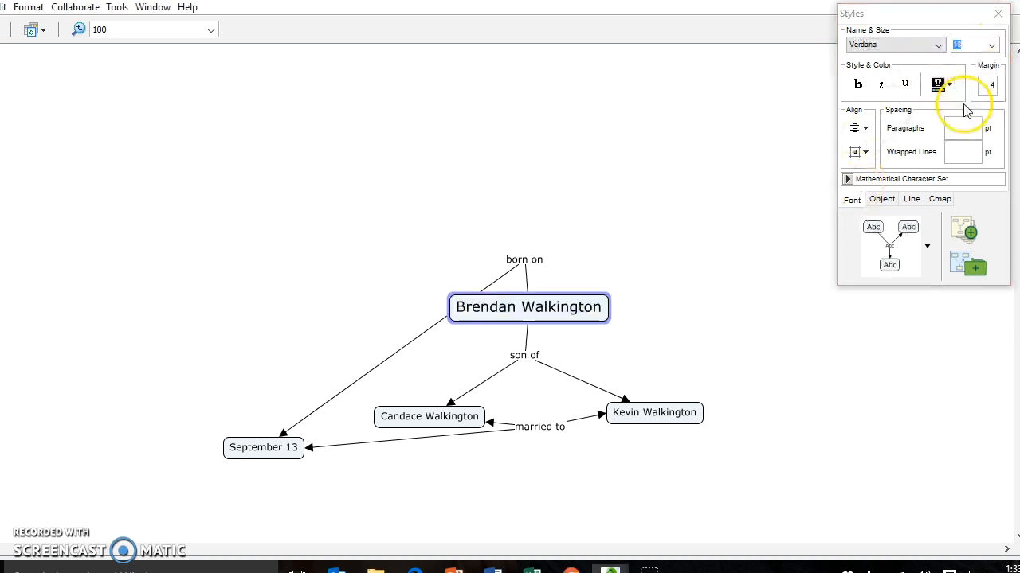
left_click(523, 259)
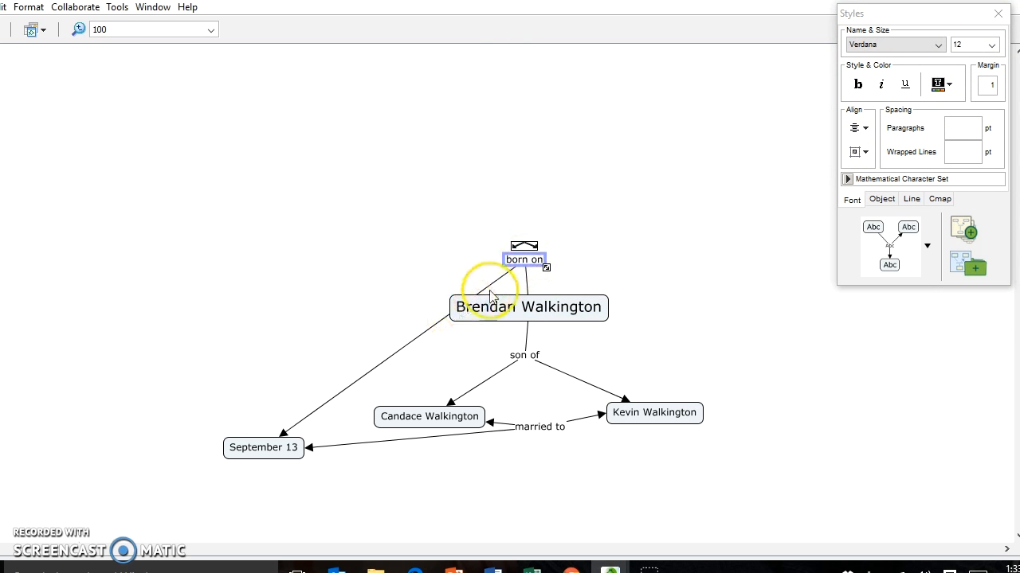
left_click_drag(514, 271, 480, 263)
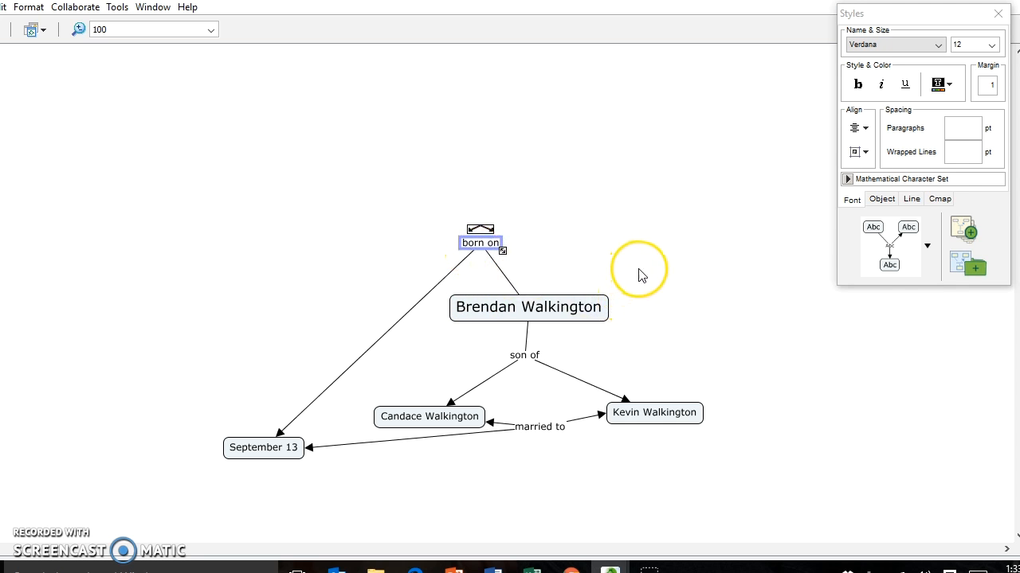
left_click(556, 311)
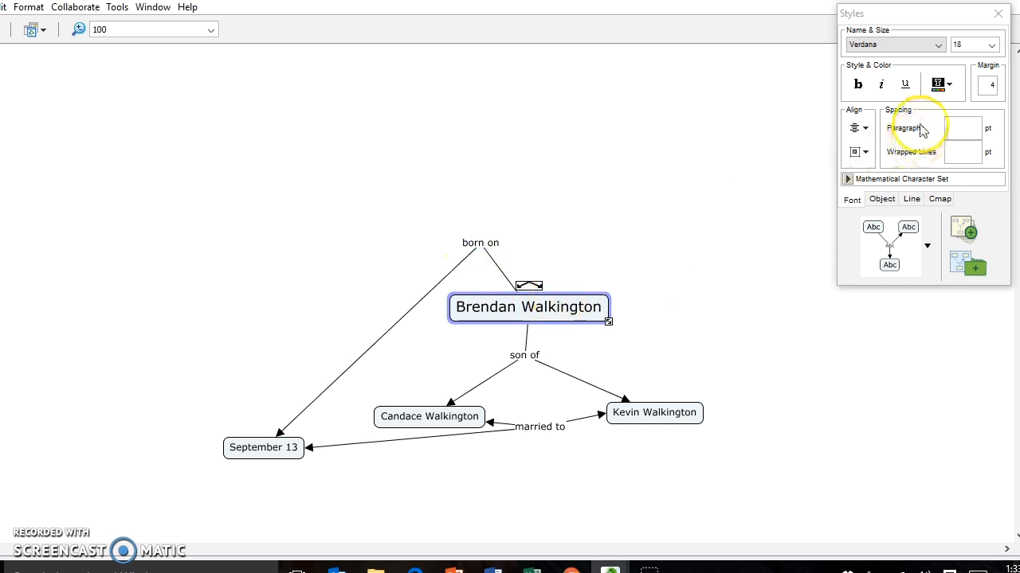
left_click(883, 205)
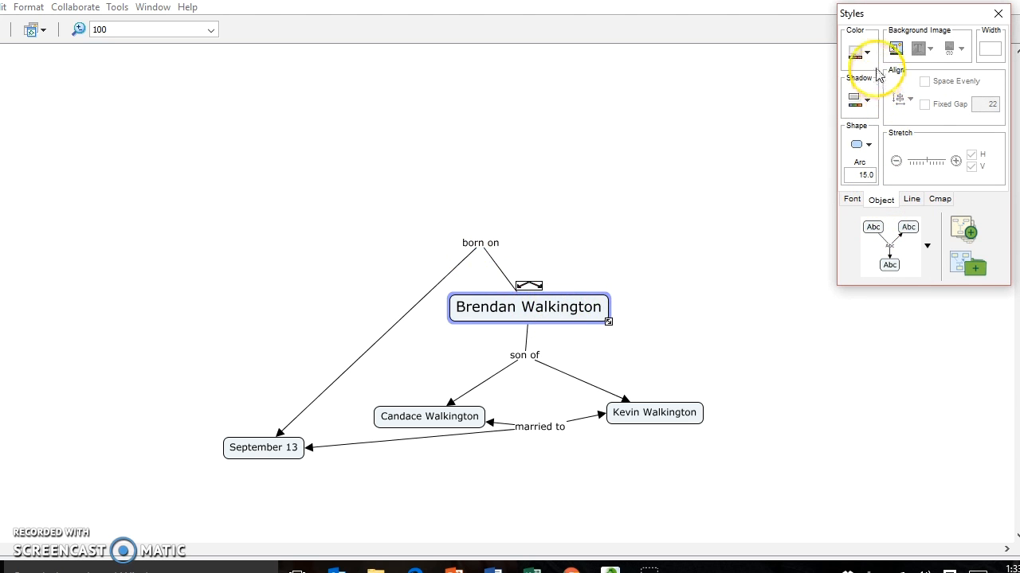
left_click(870, 54)
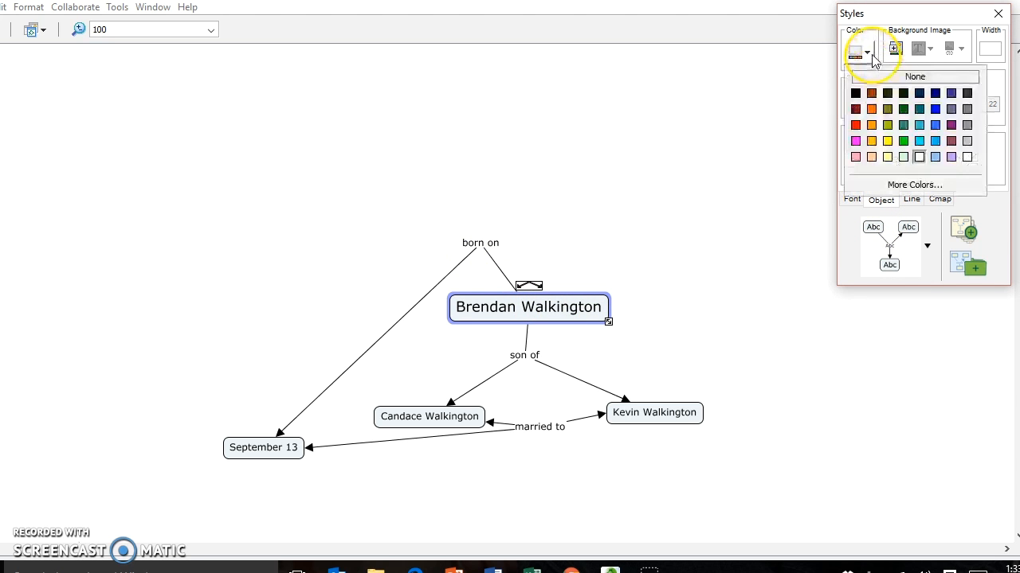
left_click(872, 125)
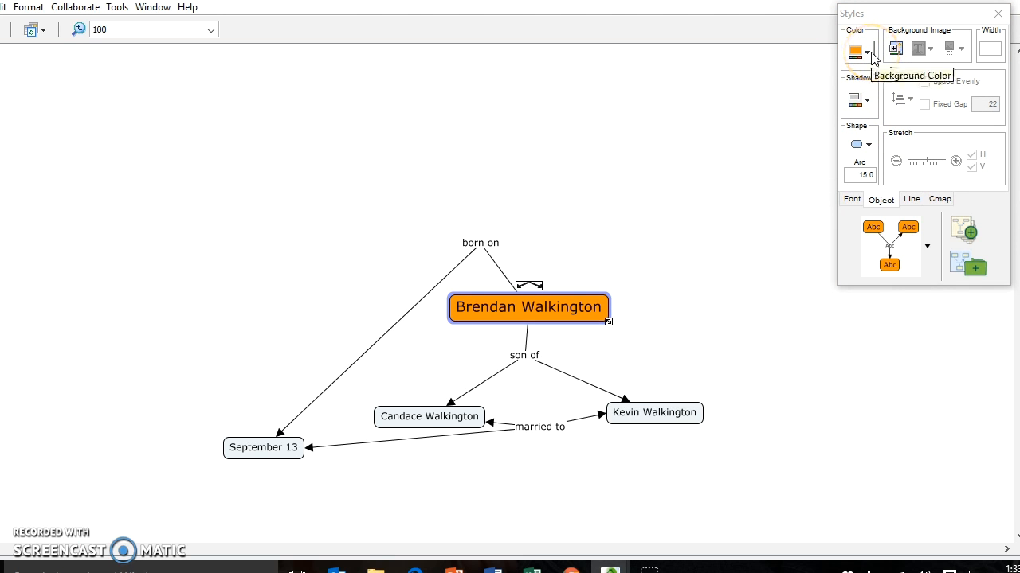
left_click(850, 200)
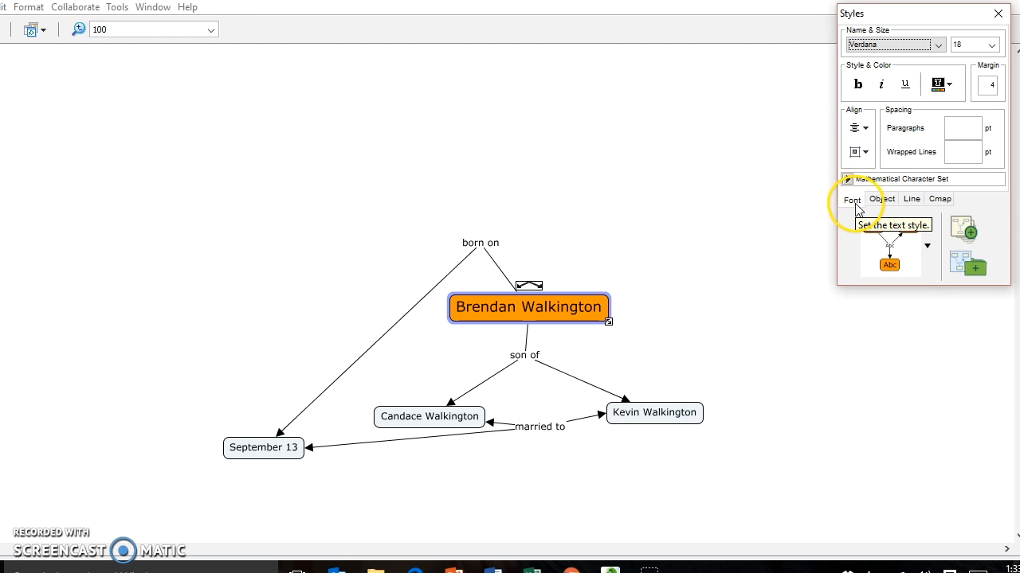
left_click(885, 205)
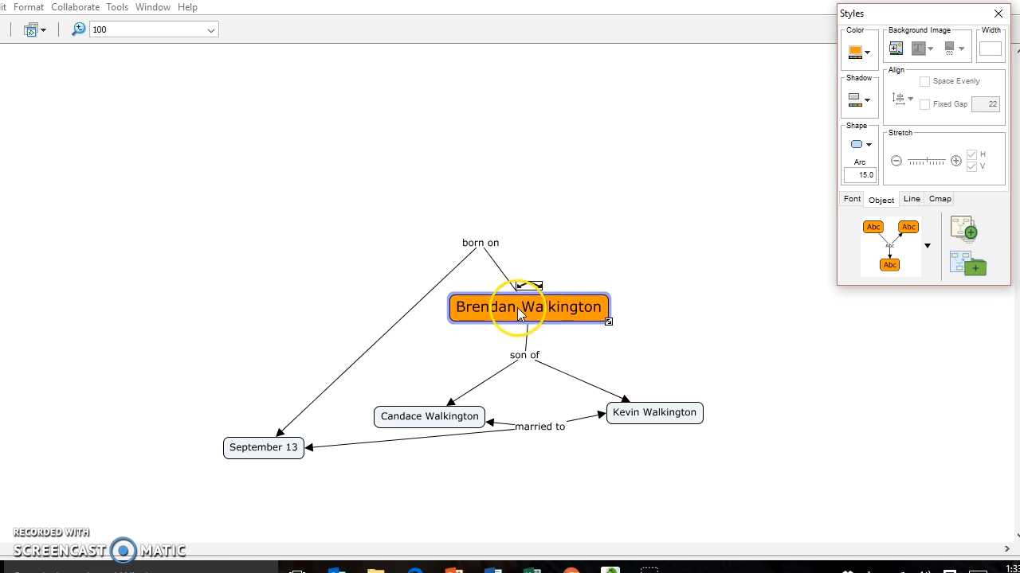
left_click(563, 296)
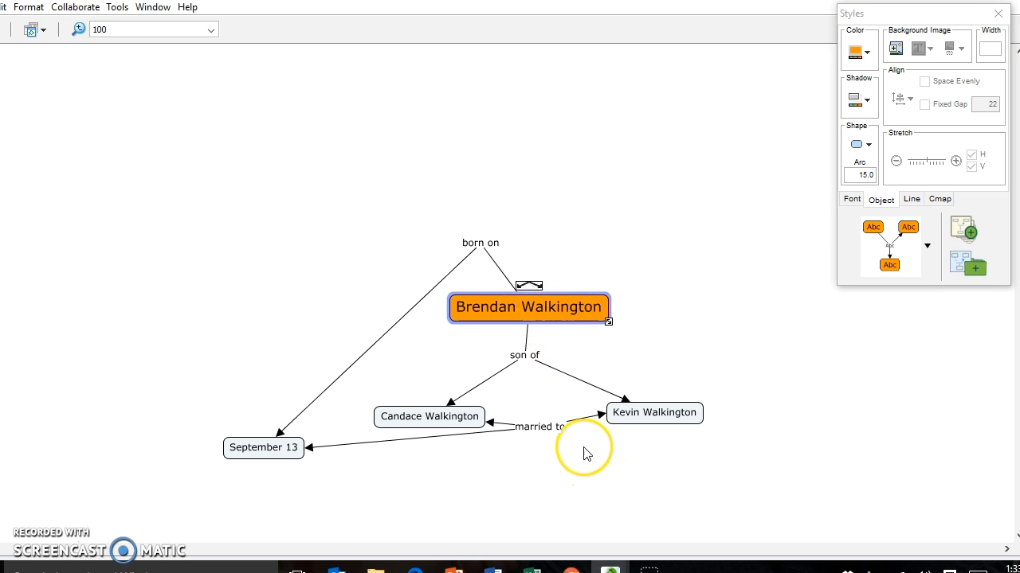
mouse_move(376, 567)
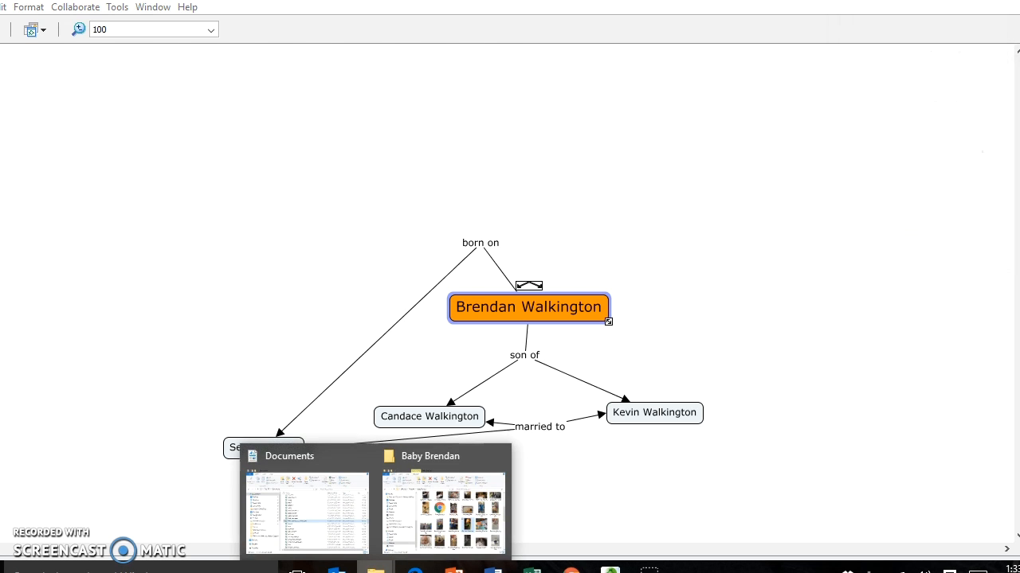
left_click(422, 504)
left_click_drag(720, 40, 1019, 58)
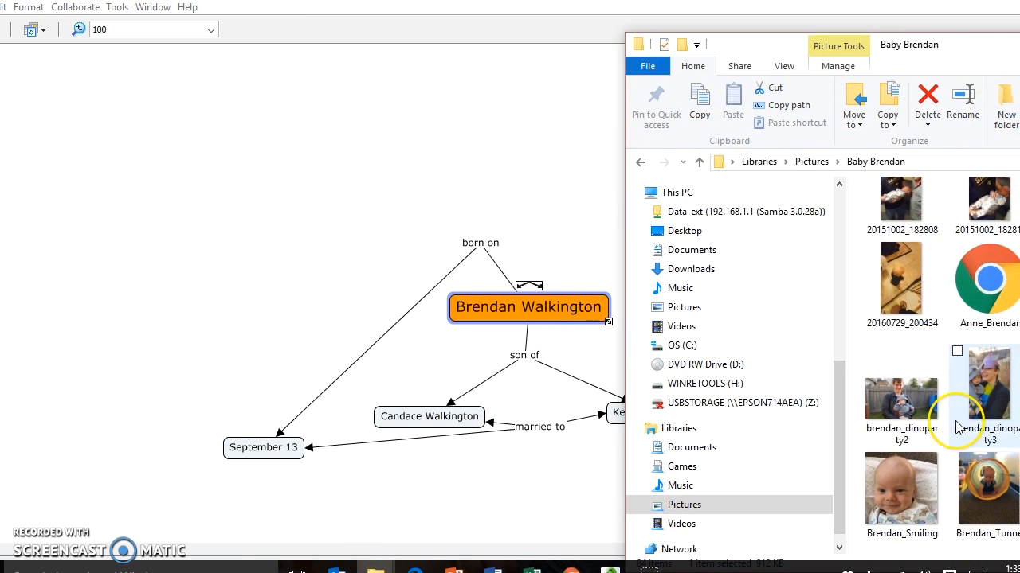
left_click_drag(900, 487, 546, 319)
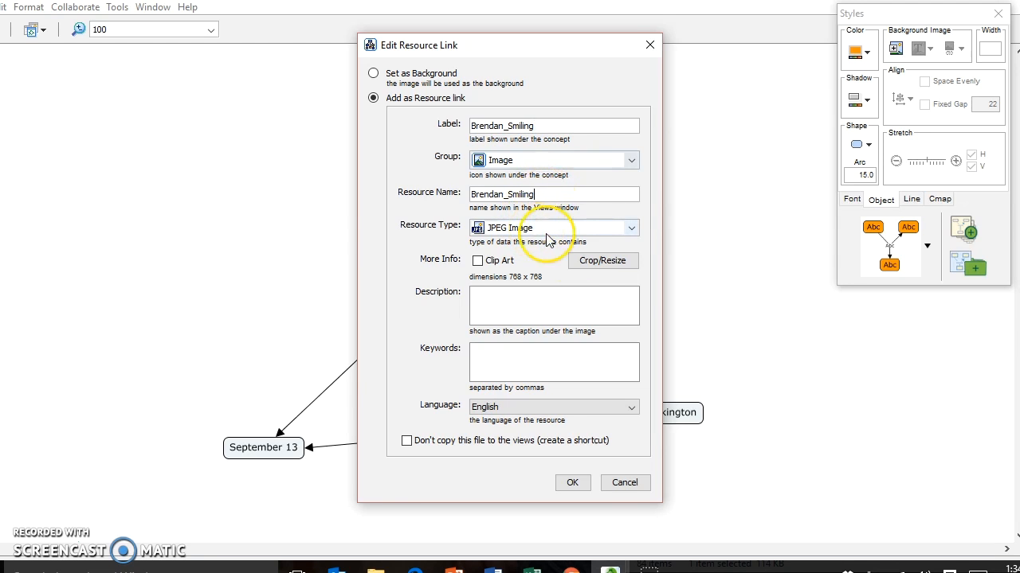
left_click(572, 484)
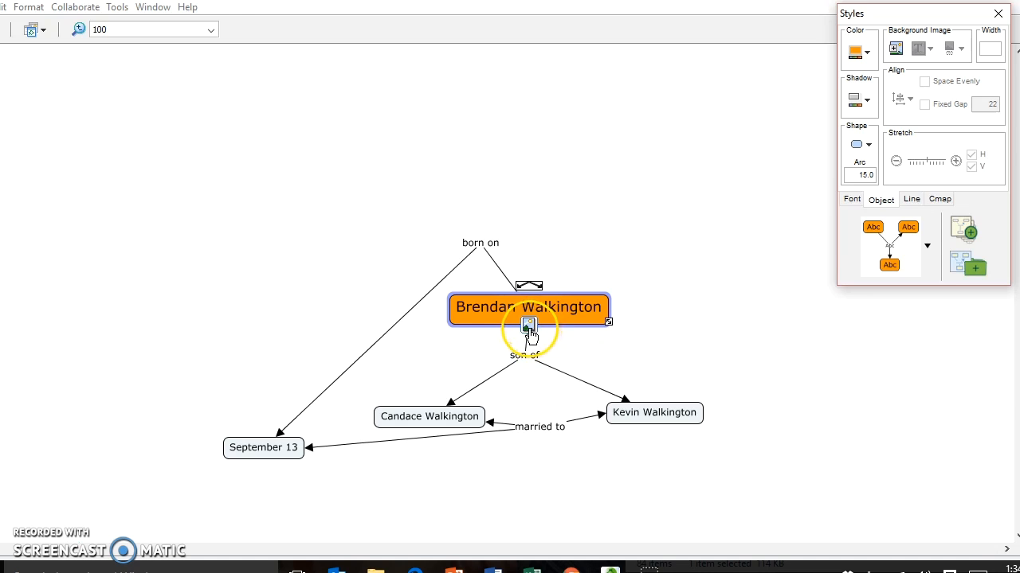
left_click(529, 333)
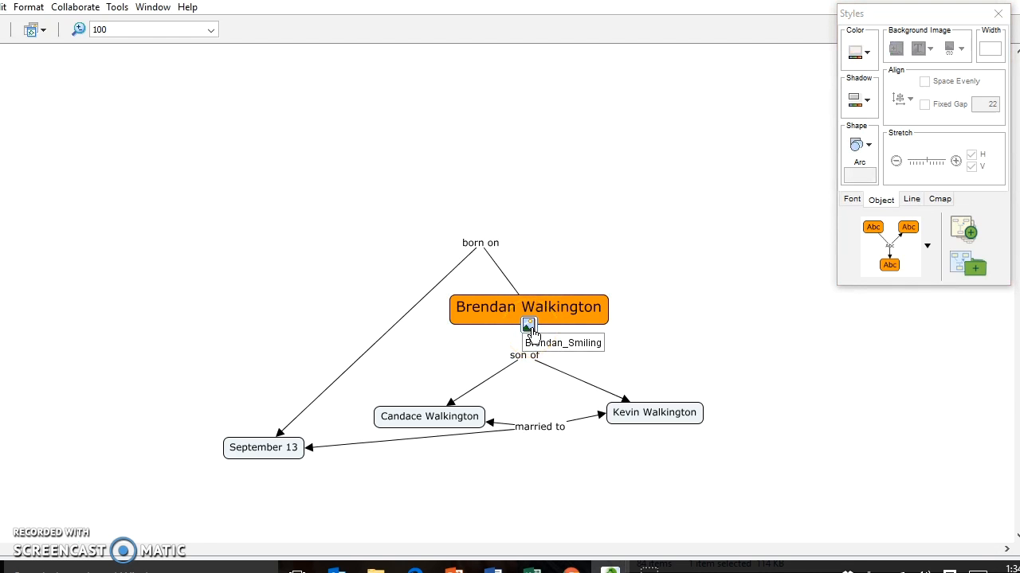
left_click(531, 334)
left_click(546, 344)
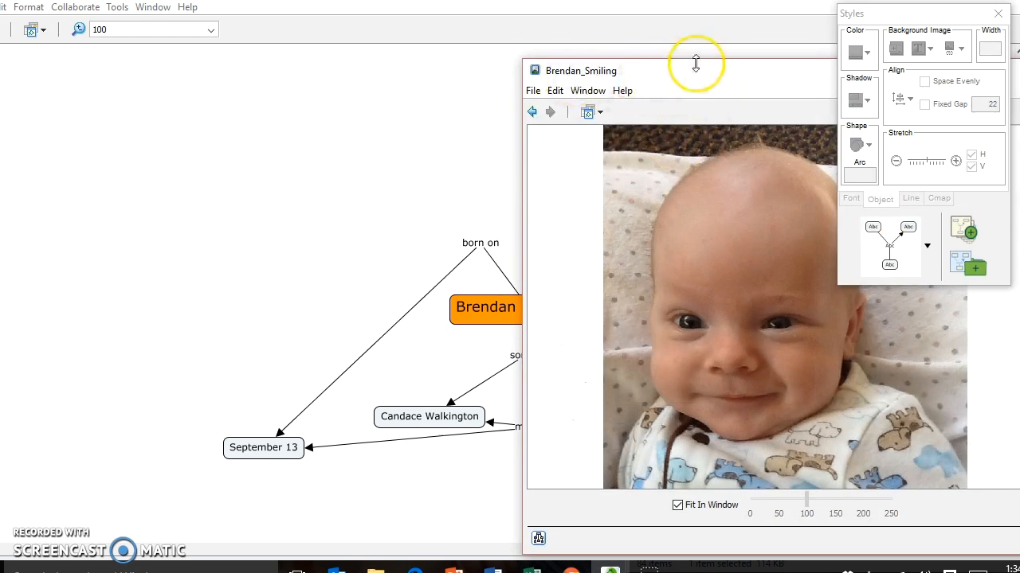
left_click_drag(690, 77, 431, 62)
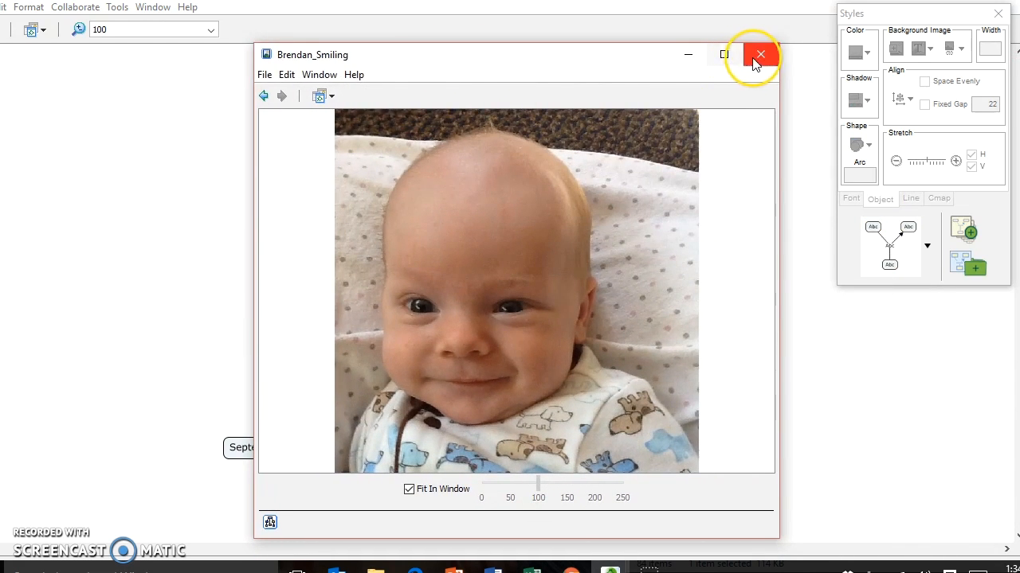
left_click(760, 56)
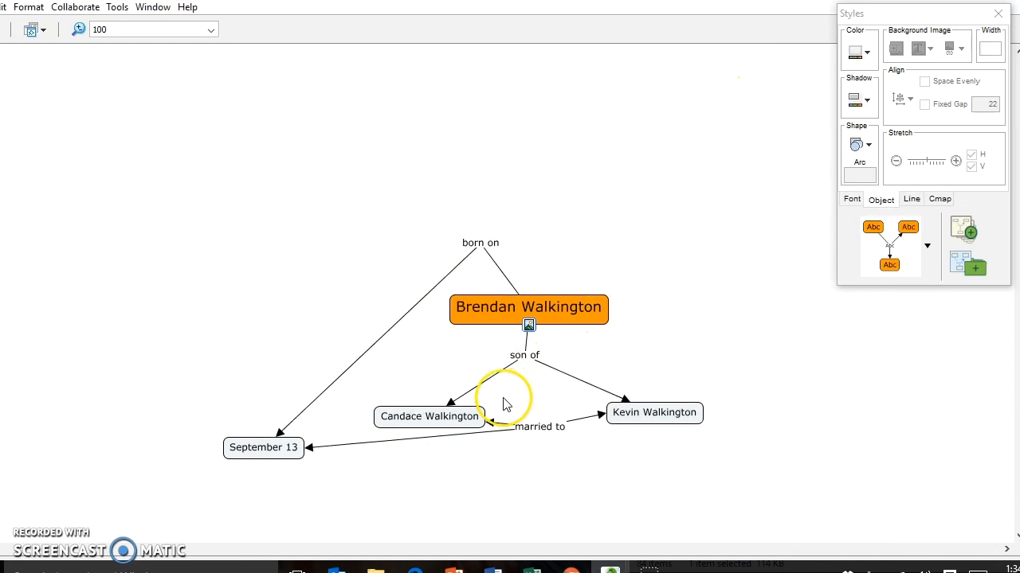
left_click(463, 420)
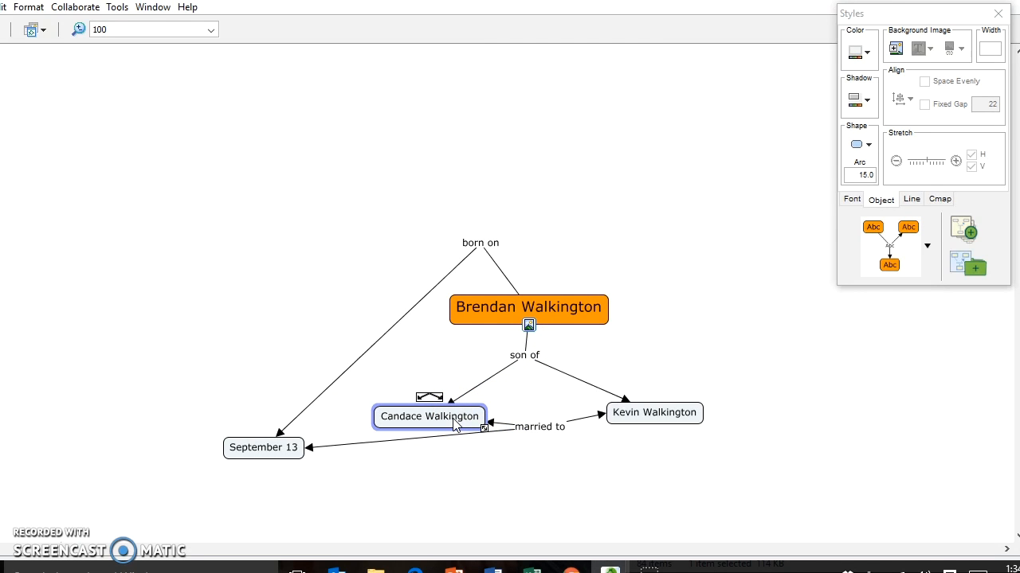
right_click(456, 424)
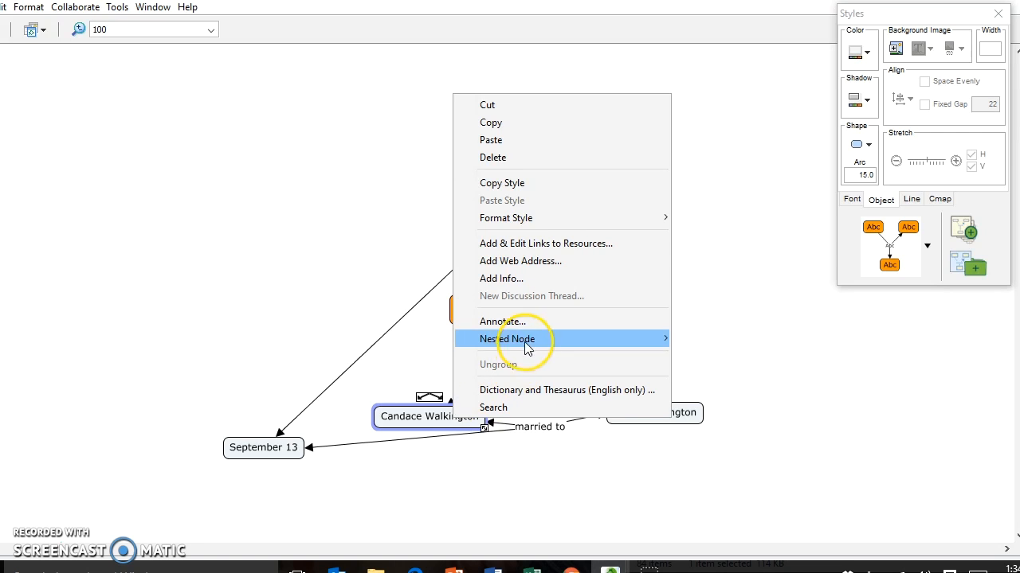
left_click(541, 263)
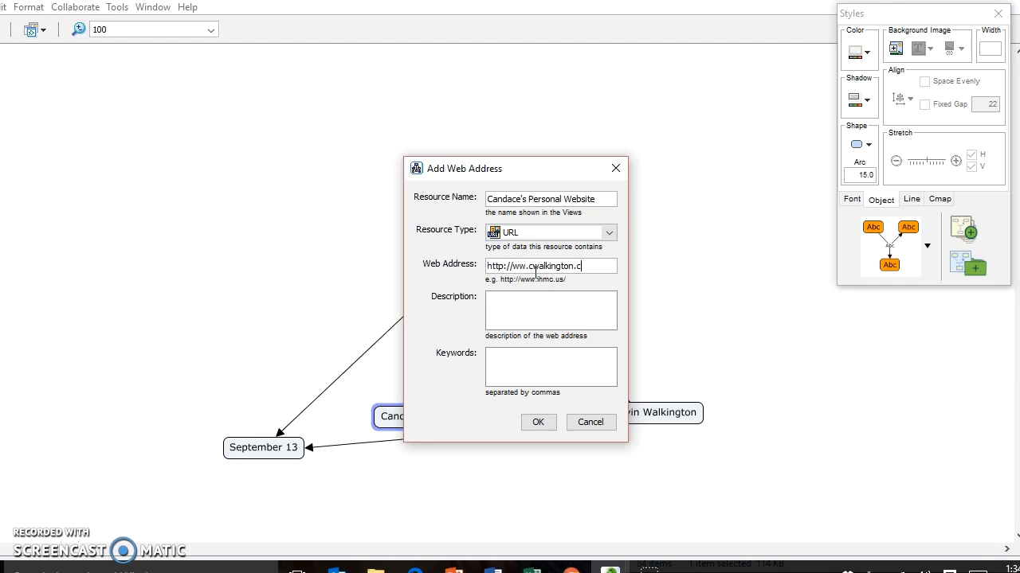
left_click(537, 422)
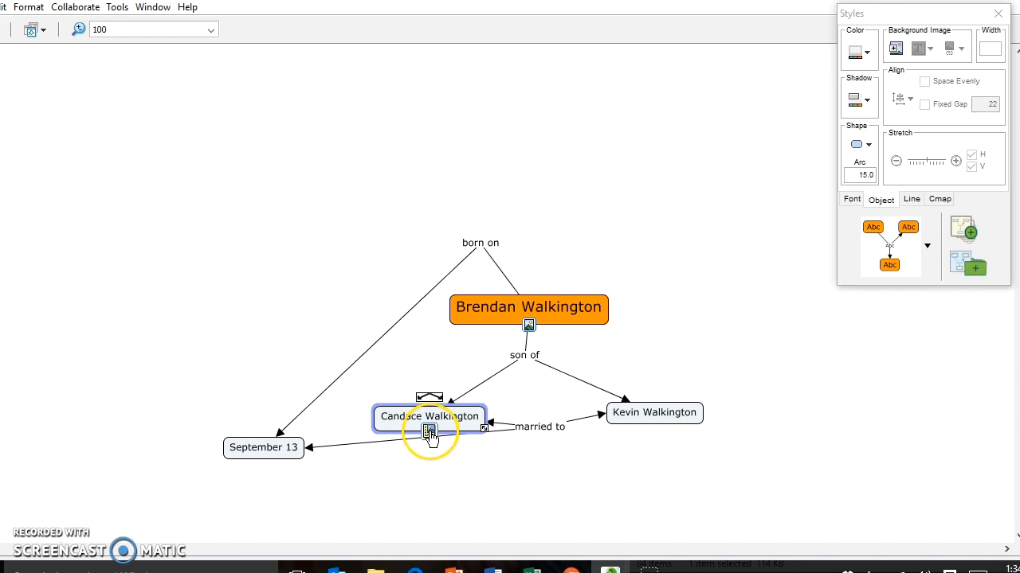
left_click(430, 432)
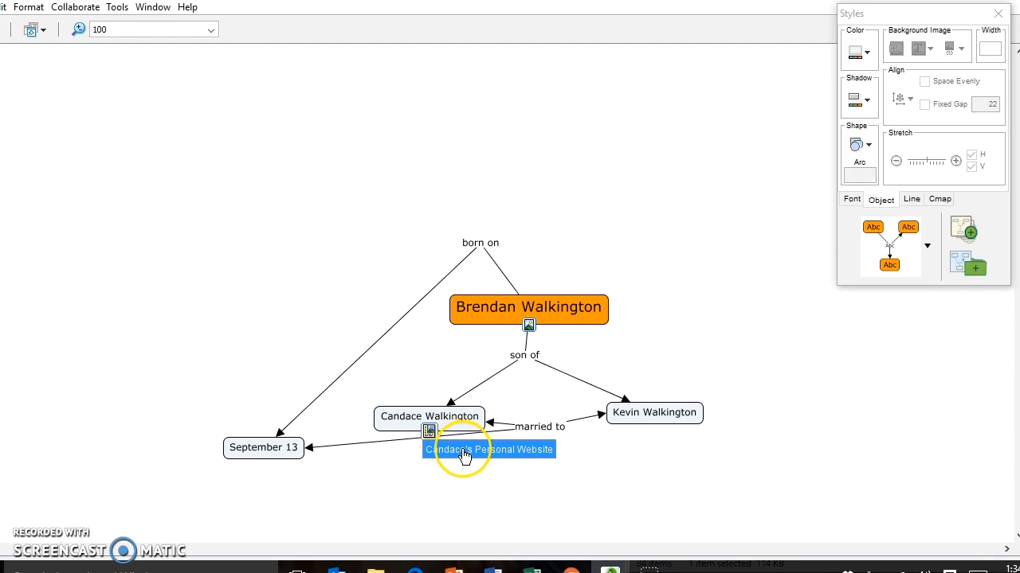
left_click(466, 452)
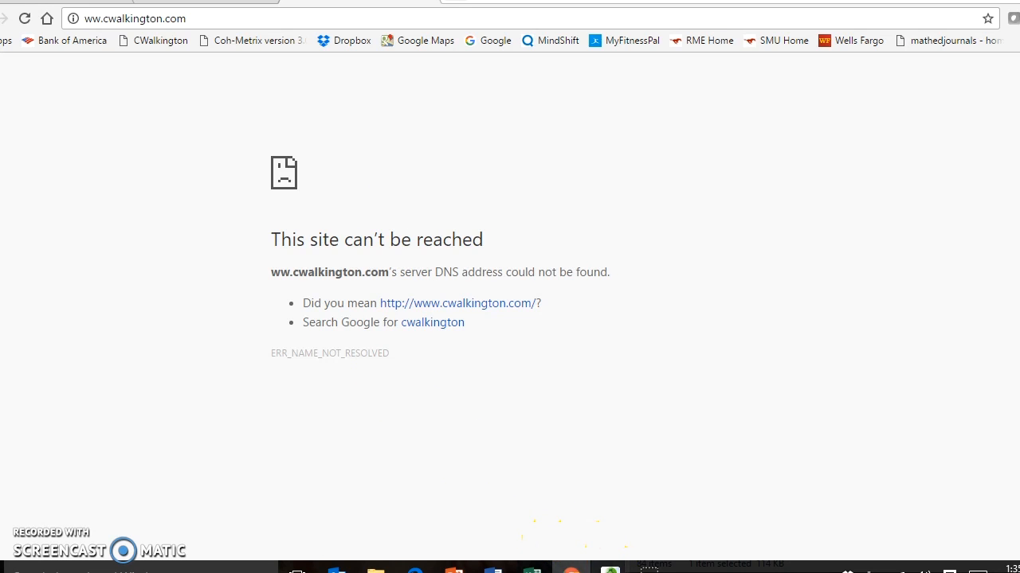
Leave Chrome's unreachable-site error page and return to the CmapTools family concept map
mouse_move(610, 568)
left_click(577, 457)
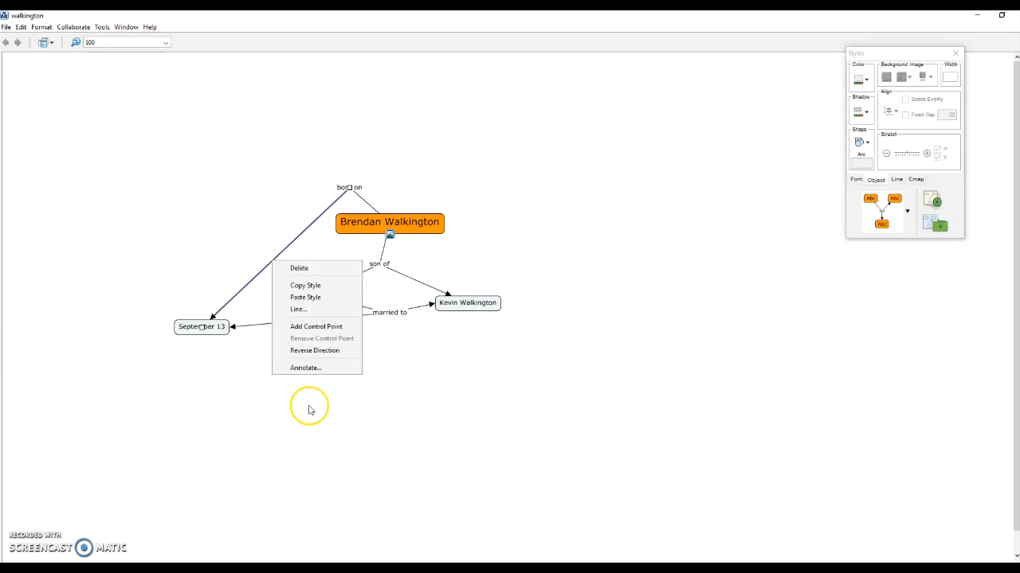
left_click(346, 410)
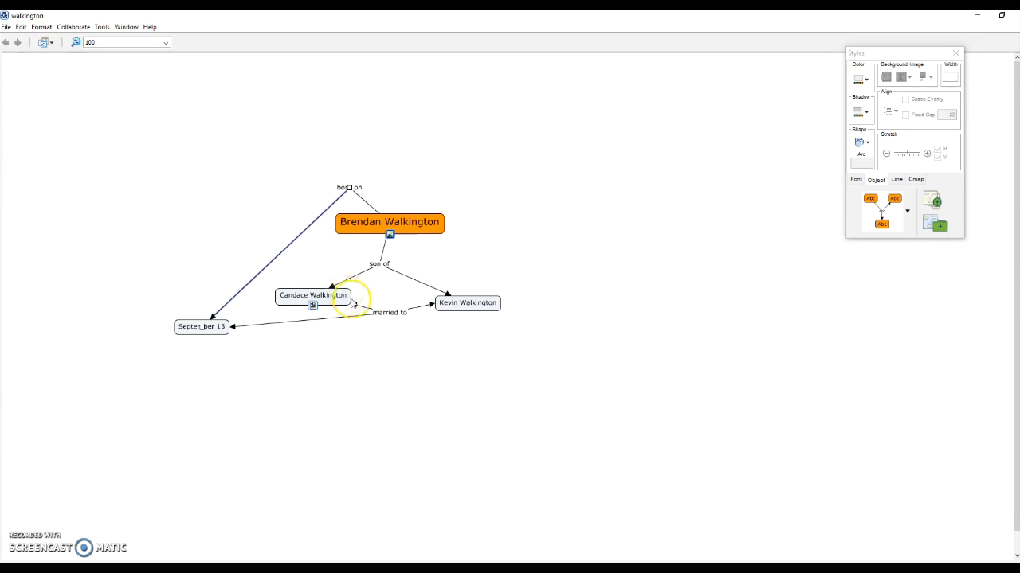
mouse_move(335, 307)
left_mouse_down()
mouse_move(340, 331)
mouse_move(336, 297)
left_mouse_up()
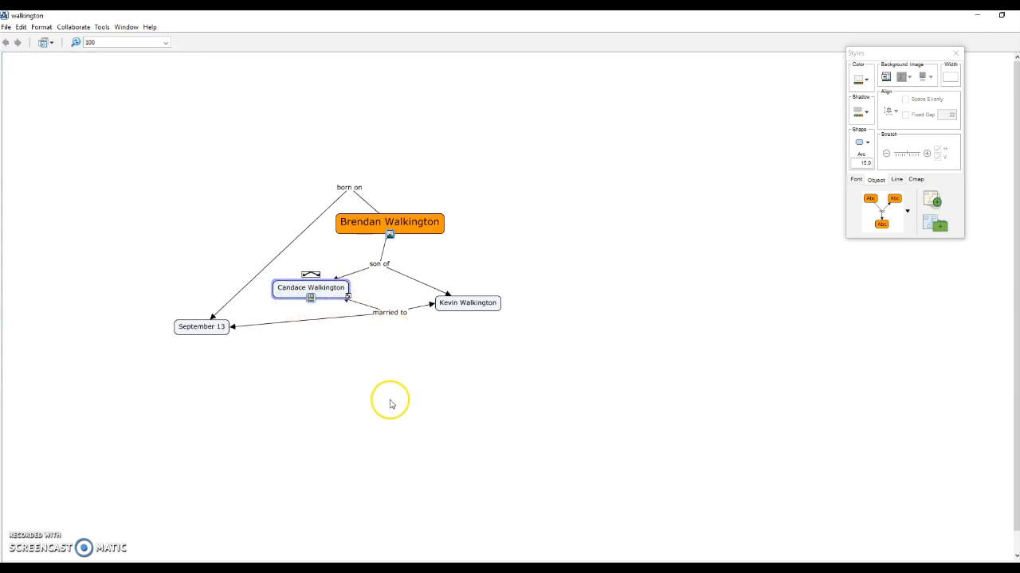
left_click(275, 264)
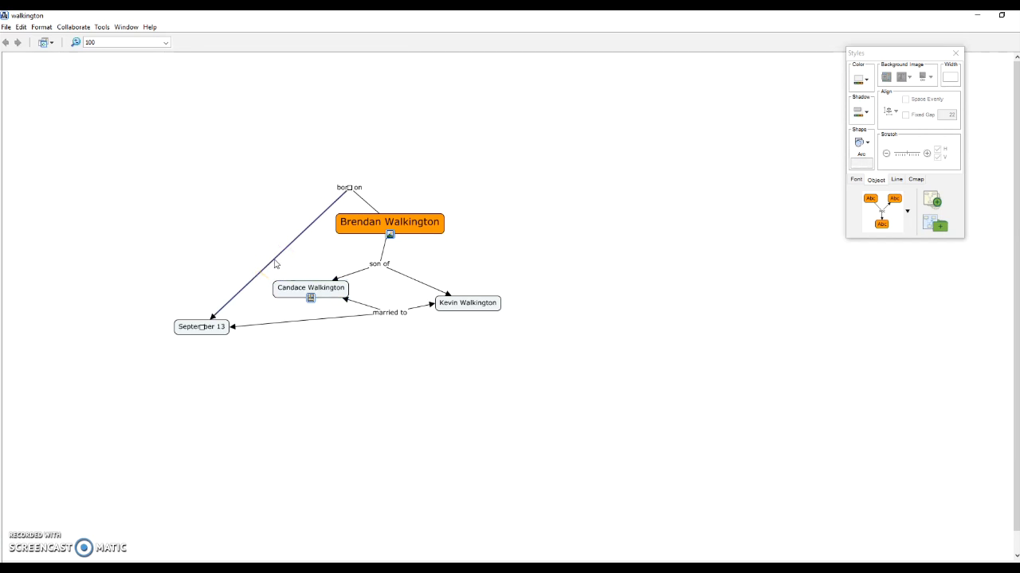
right_click(275, 263)
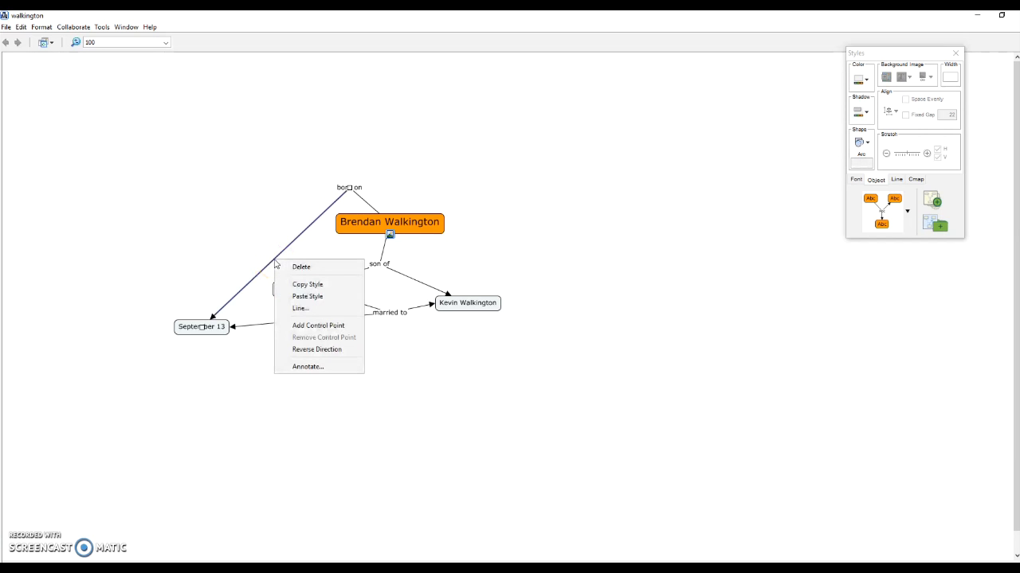
left_click(303, 326)
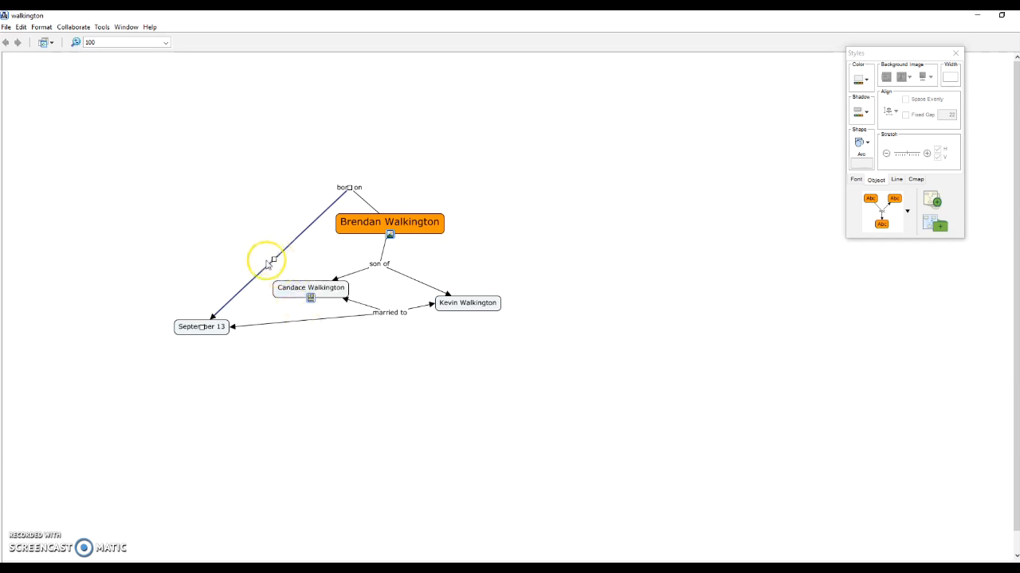
left_click_drag(274, 260, 214, 204)
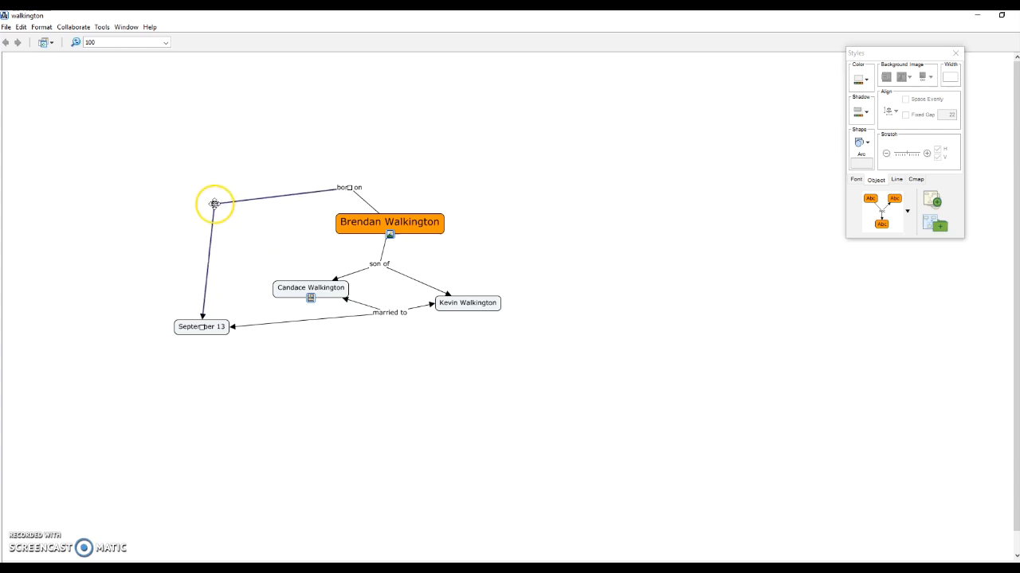
right_click(265, 203)
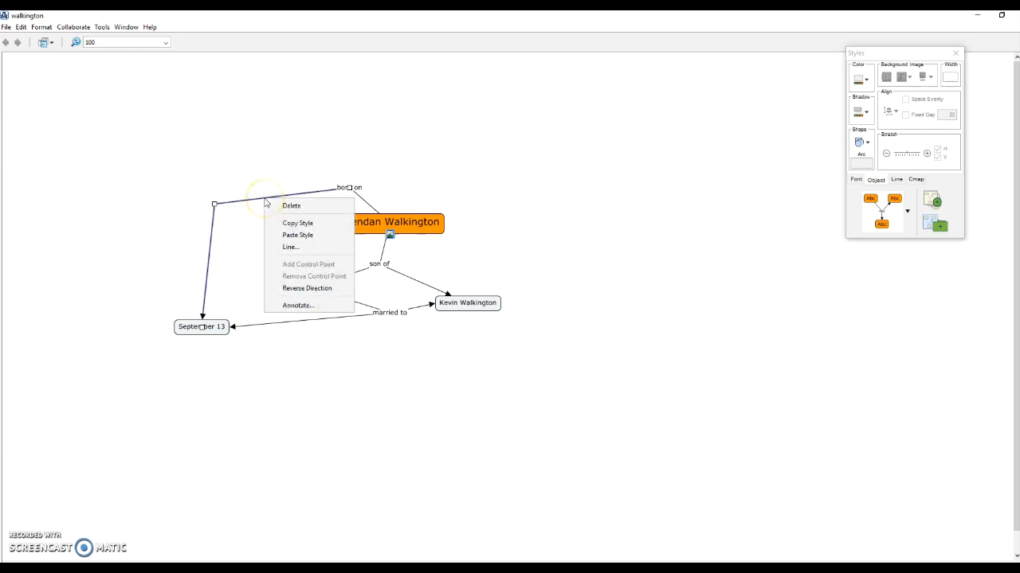
left_click(215, 229)
mouse_move(215, 205)
left_mouse_down()
mouse_move(271, 246)
mouse_move(221, 201)
left_mouse_up()
Drag the married to link down so it bends below the map
left_click(305, 322)
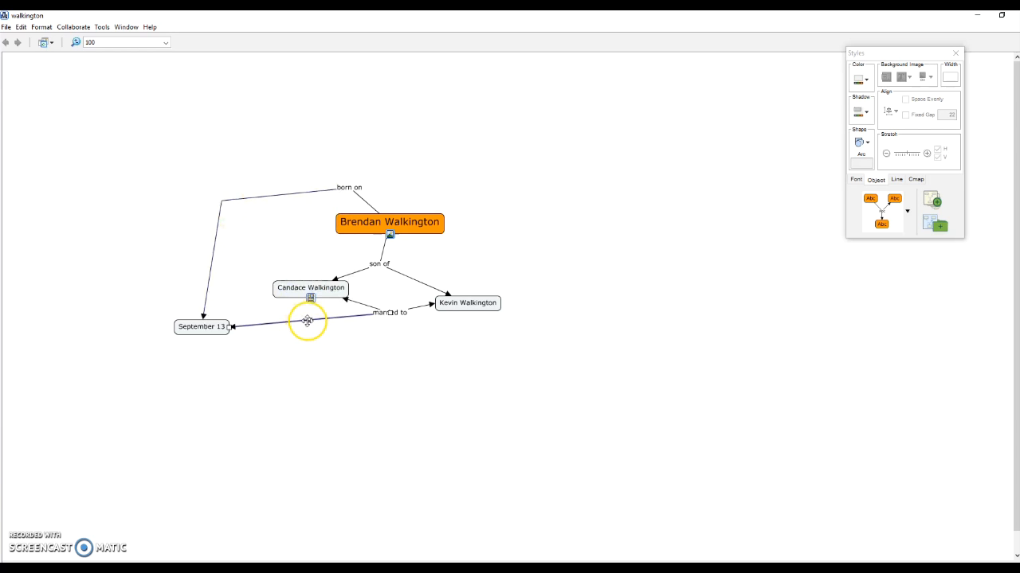
left_click_drag(306, 321, 317, 348)
right_click(310, 341)
left_click(309, 340)
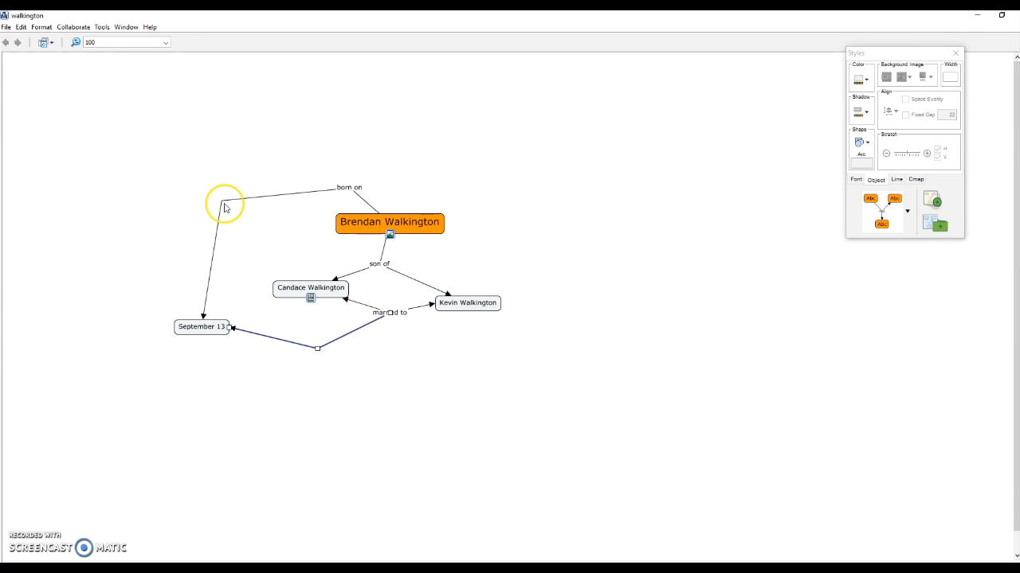
left_click(7, 27)
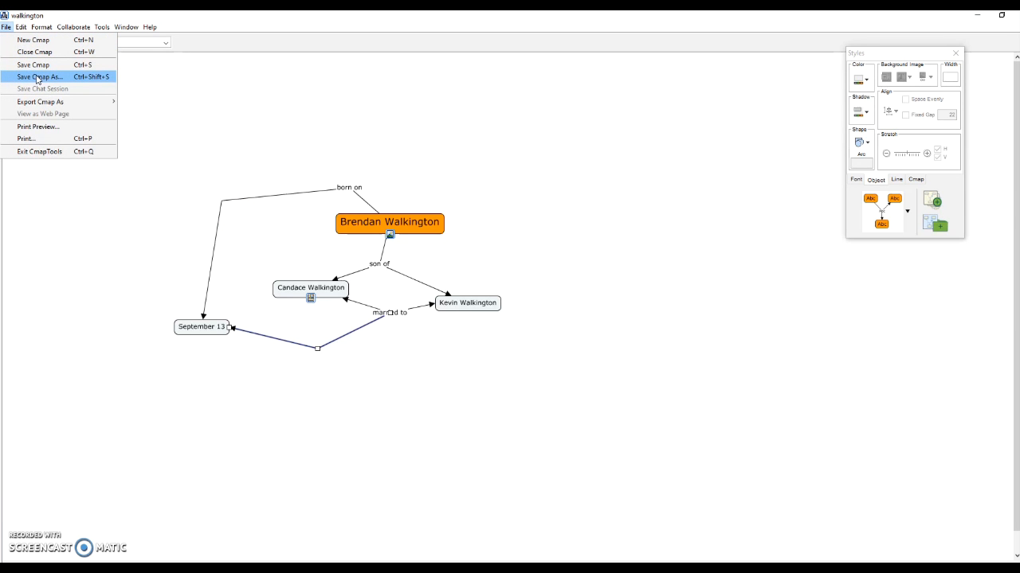
Save the map as 'walkington' and select the saved file in the My Cmaps folder
left_click(38, 77)
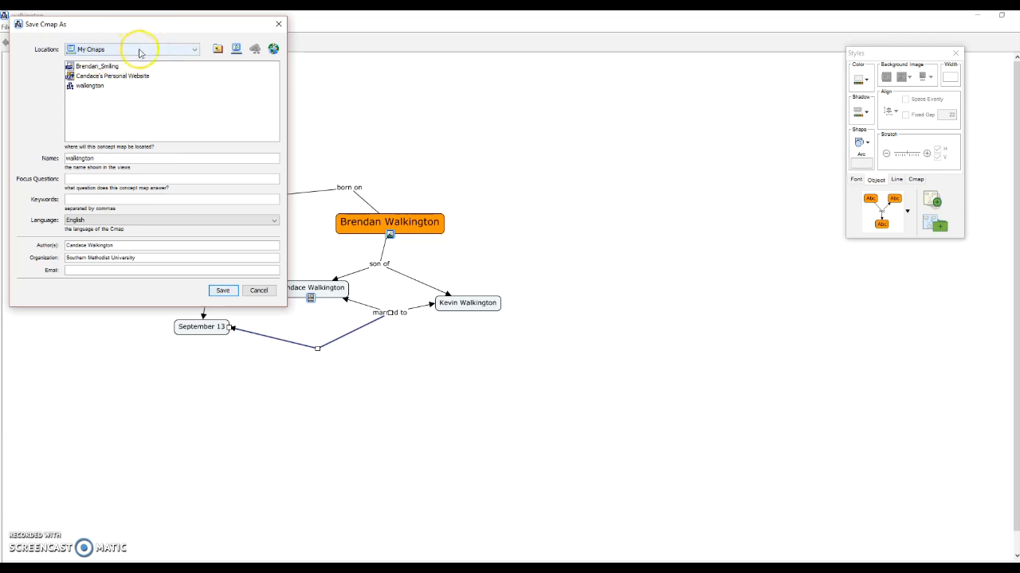
left_click(223, 291)
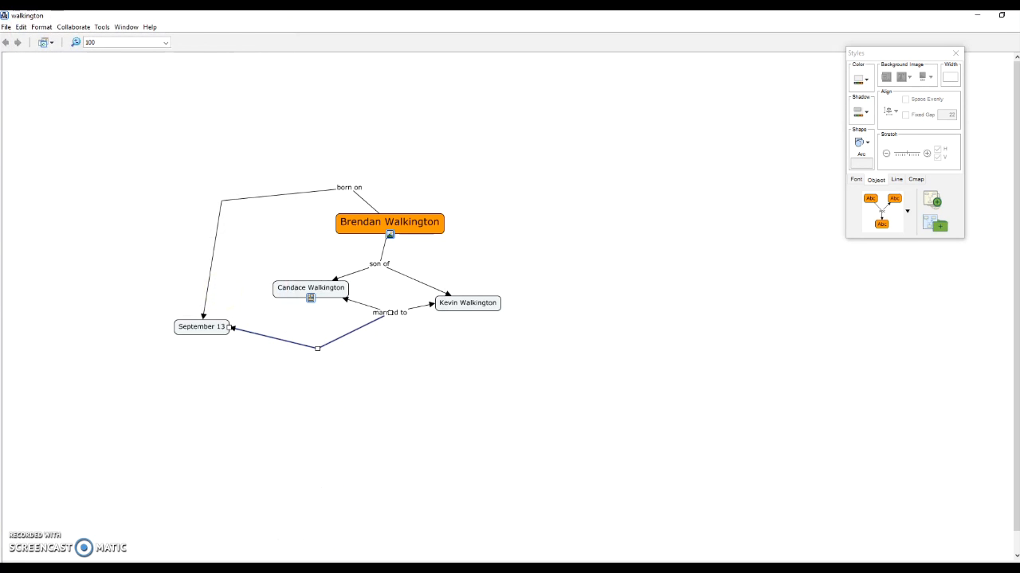
key("alt+Tab")
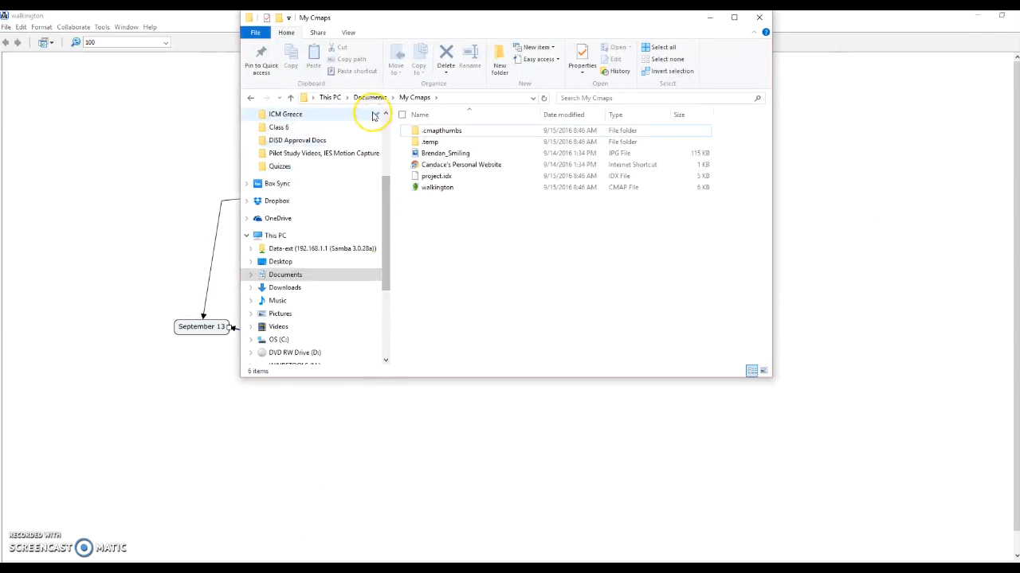
left_click(440, 186)
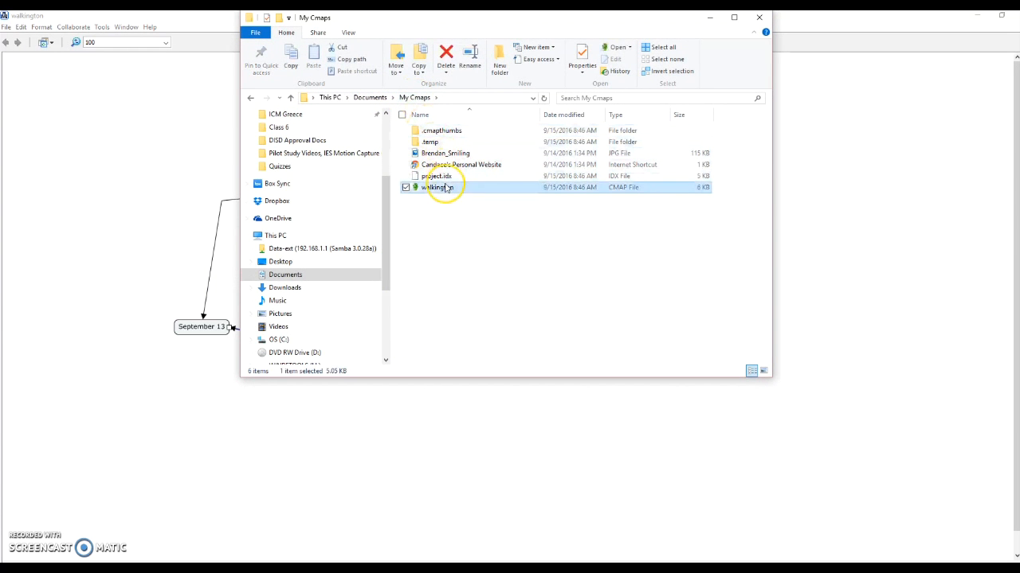